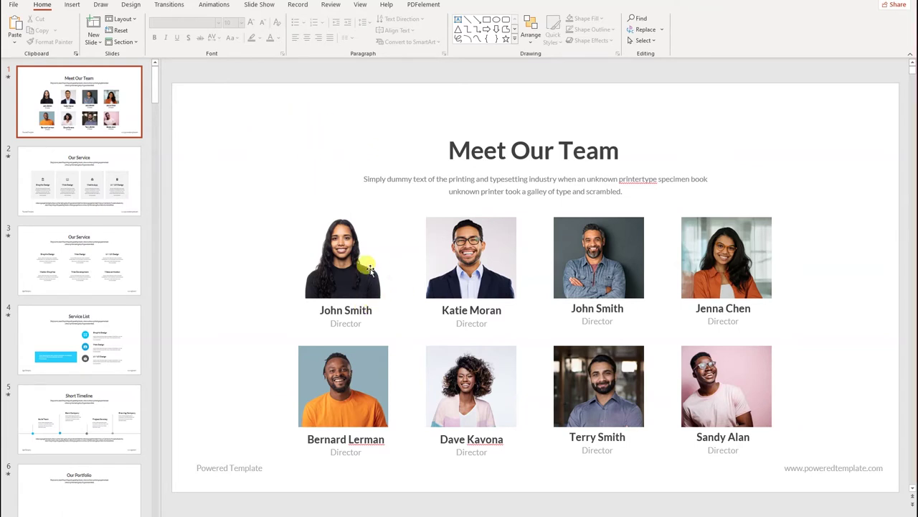
click(372, 267)
click(448, 282)
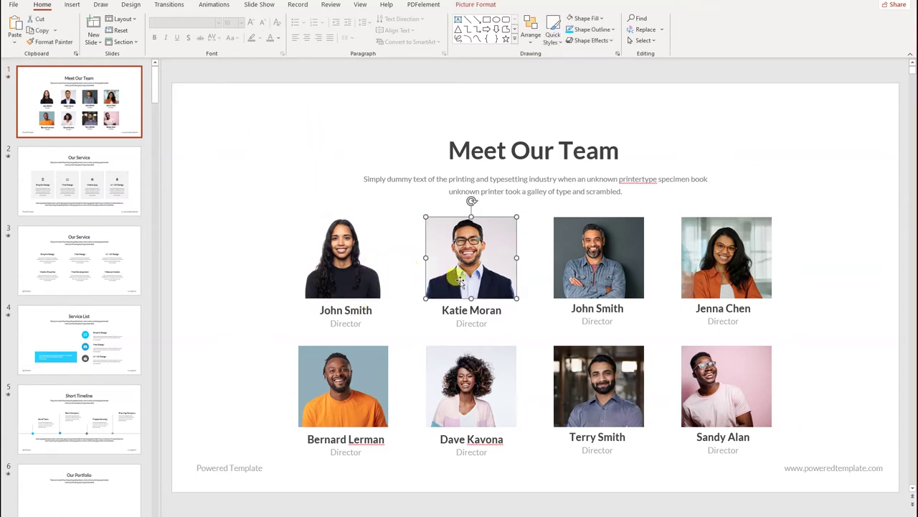
click(564, 281)
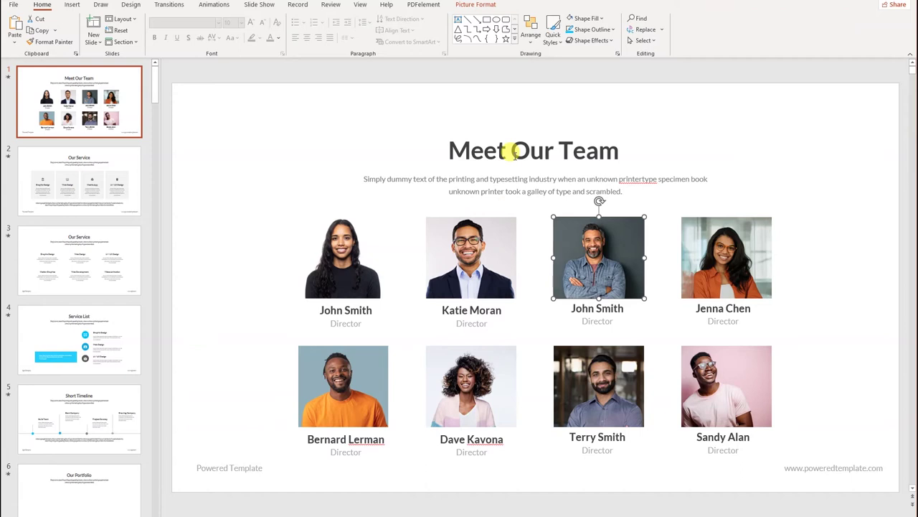
click(342, 129)
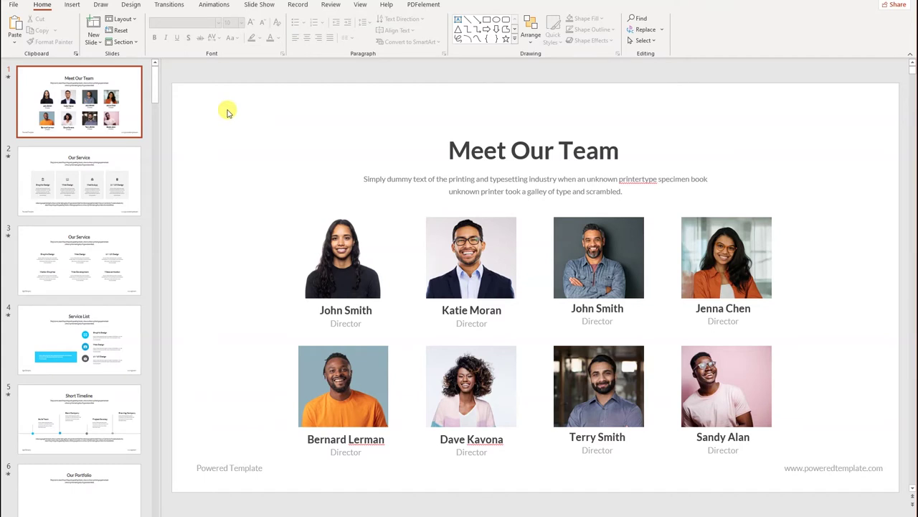
Apply the Fly In entrance animation to the "Meet Our Team" title and set its direction to From Top
click(216, 7)
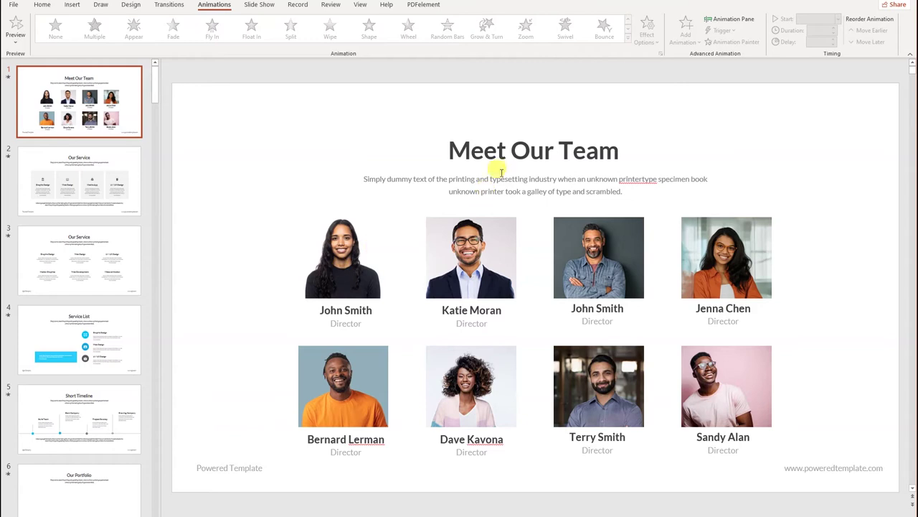
click(503, 144)
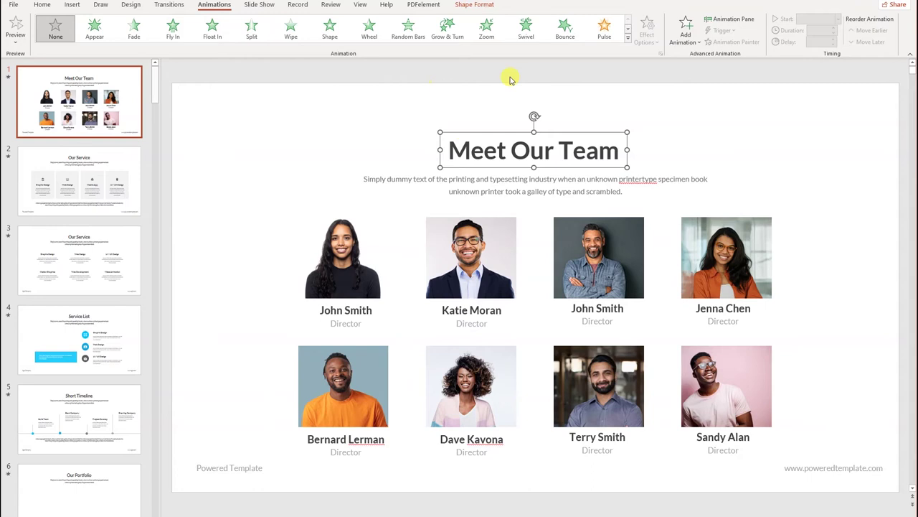
click(629, 40)
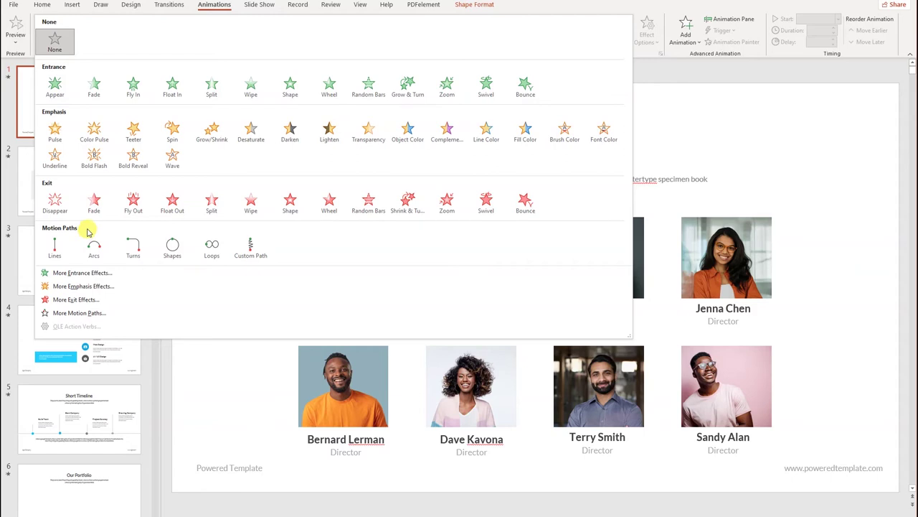
click(226, 385)
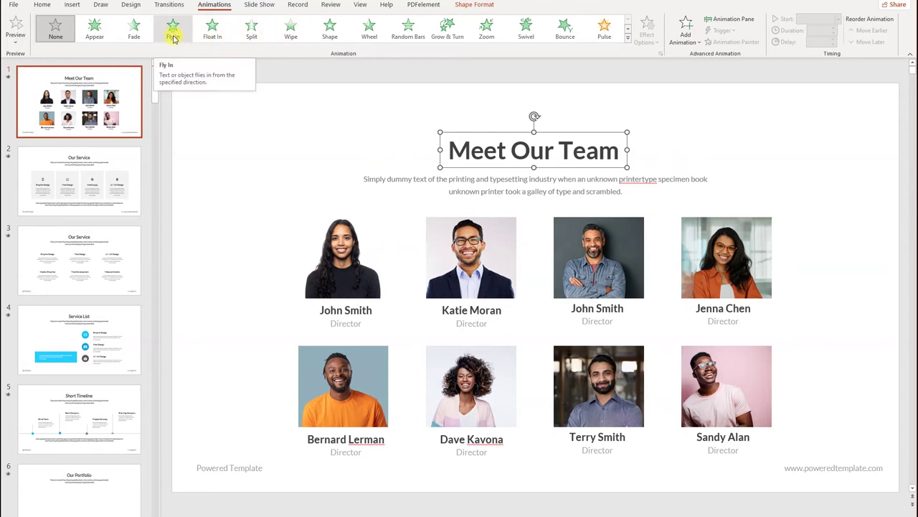
click(98, 30)
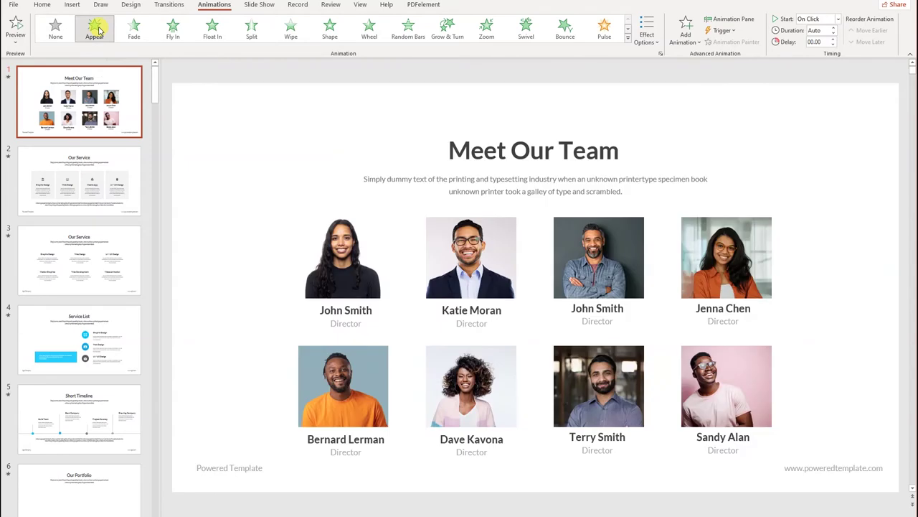
click(177, 33)
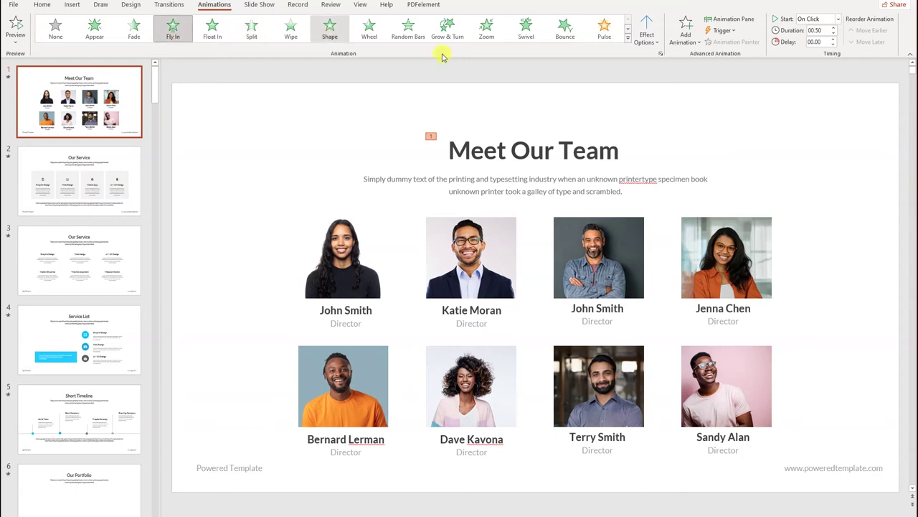
click(647, 44)
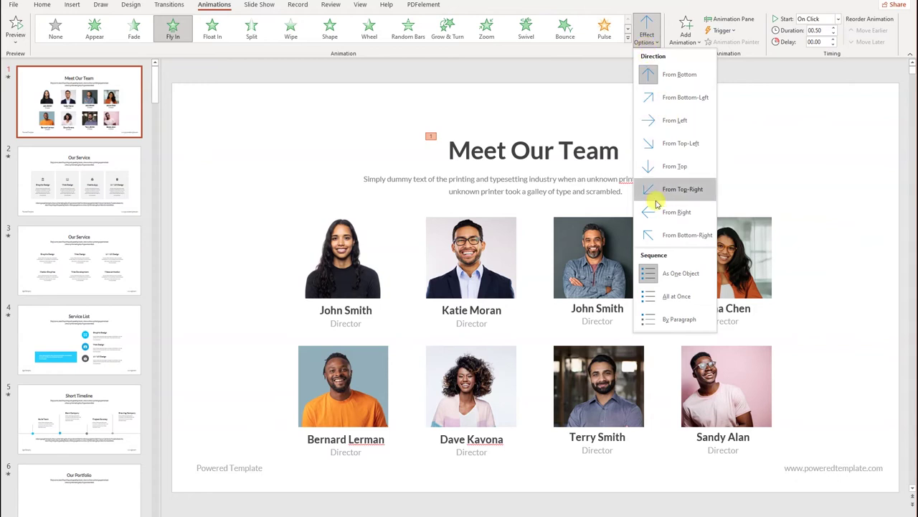
click(688, 167)
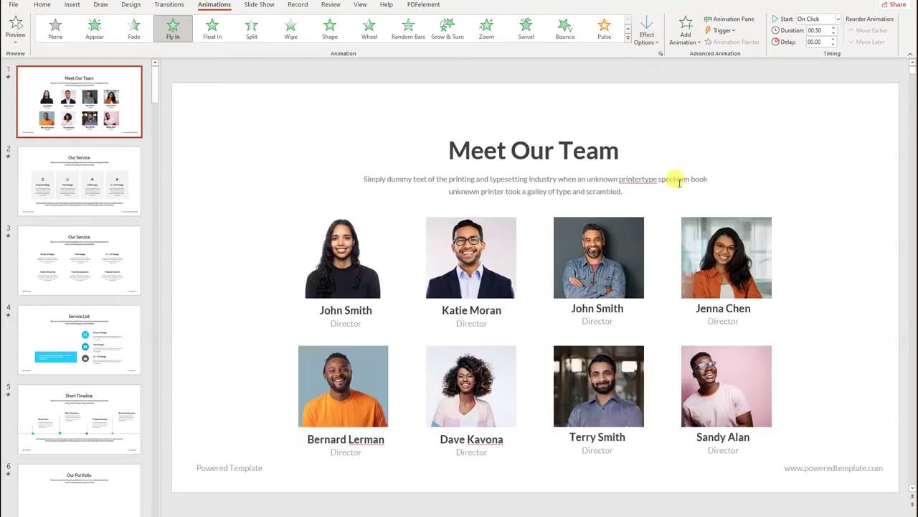
Apply the Appear entrance animation to the description text box below the title and preview the slide's animations
click(654, 179)
click(663, 157)
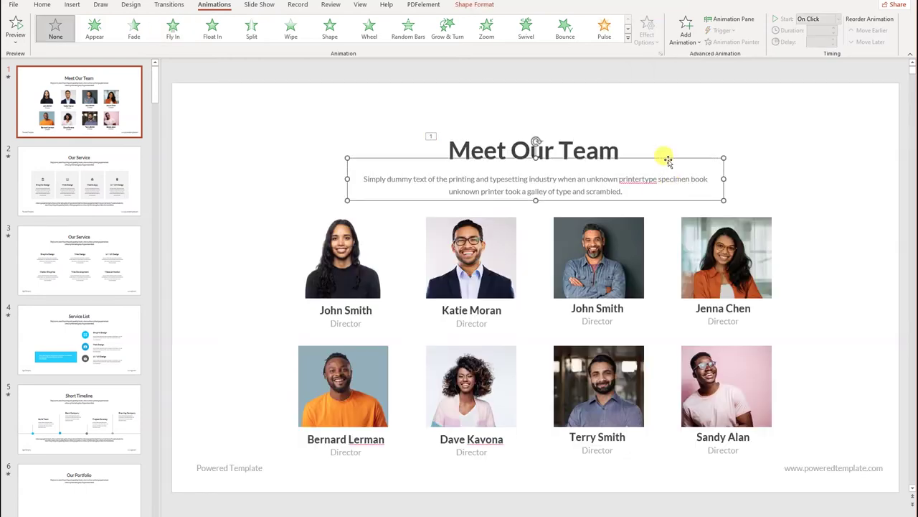
click(103, 37)
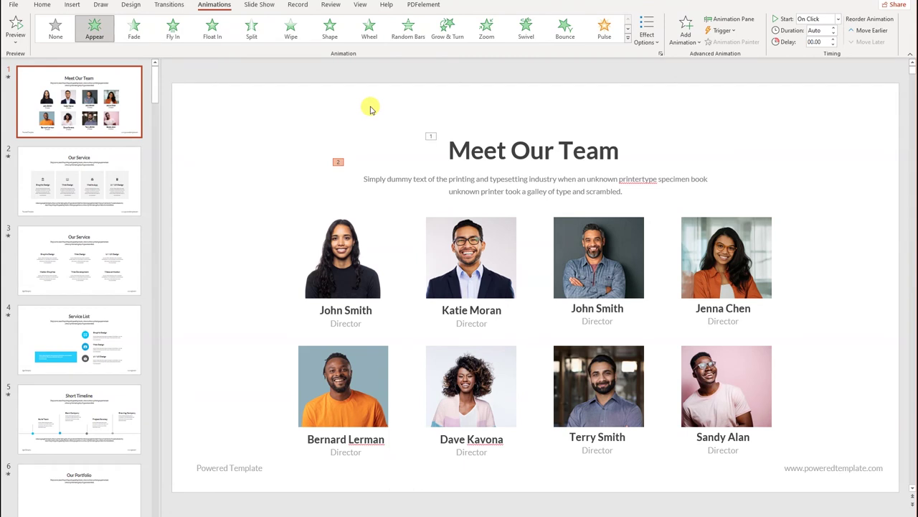
click(16, 31)
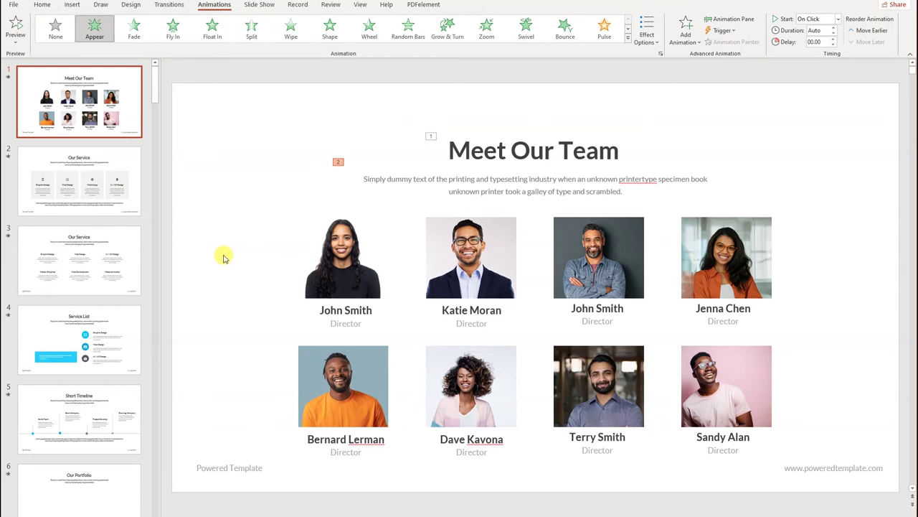
Examine the additional animation effects available for the title and the animation order of the title and description
click(266, 183)
click(539, 147)
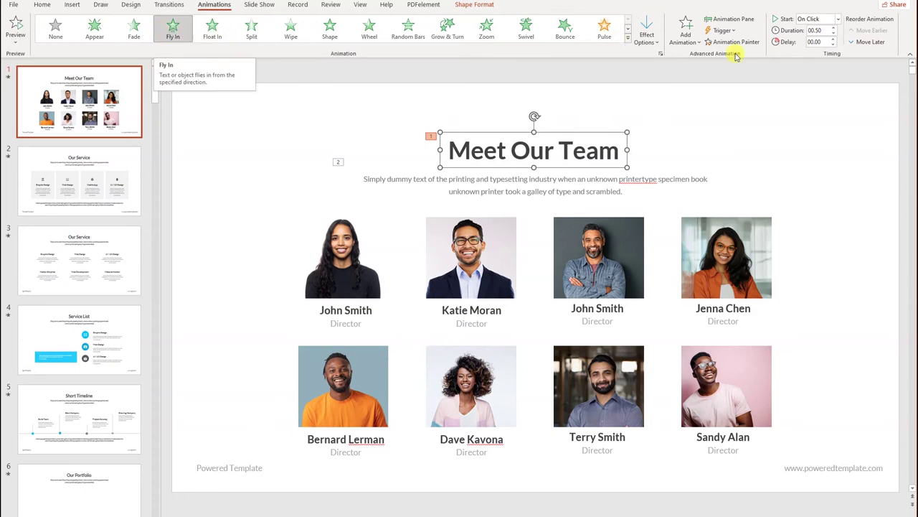
click(694, 39)
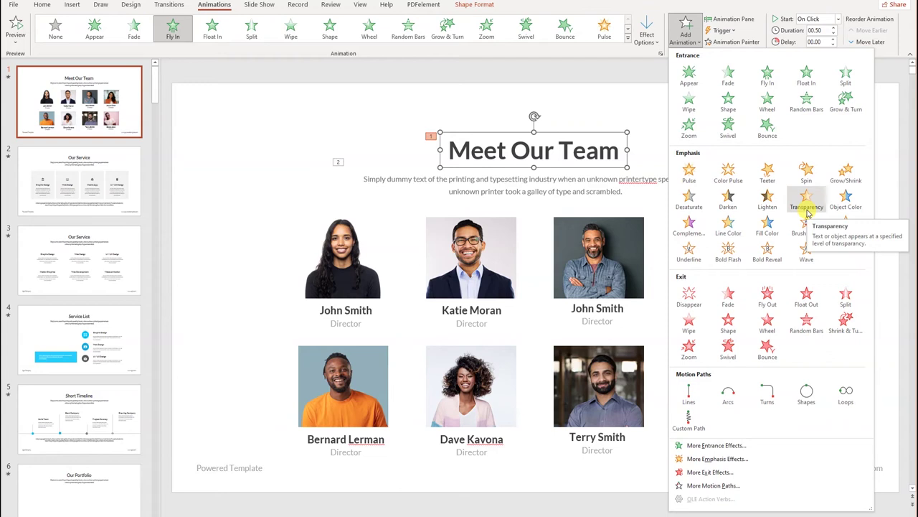
click(352, 128)
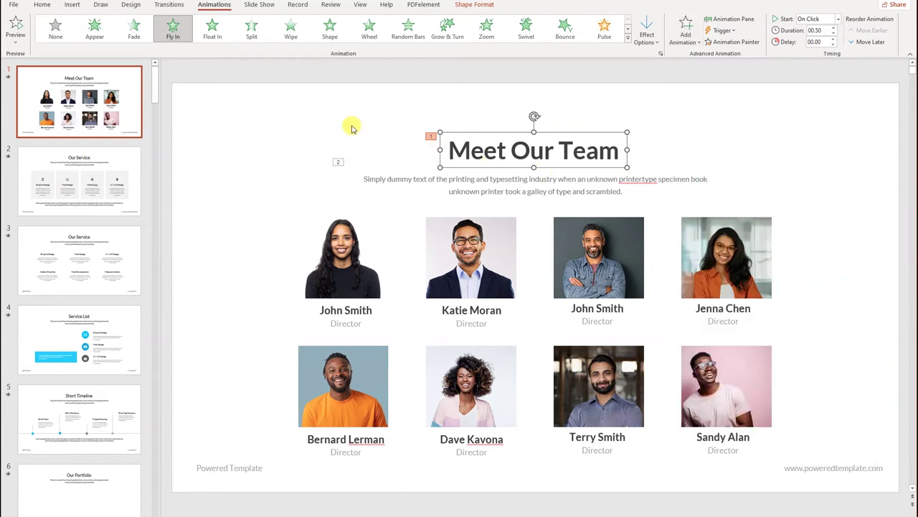
click(402, 179)
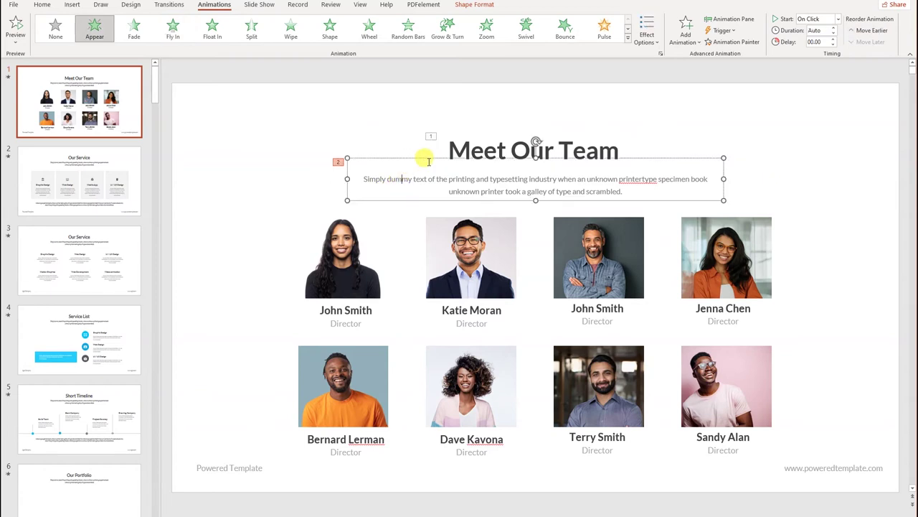
click(430, 140)
key(Tab)
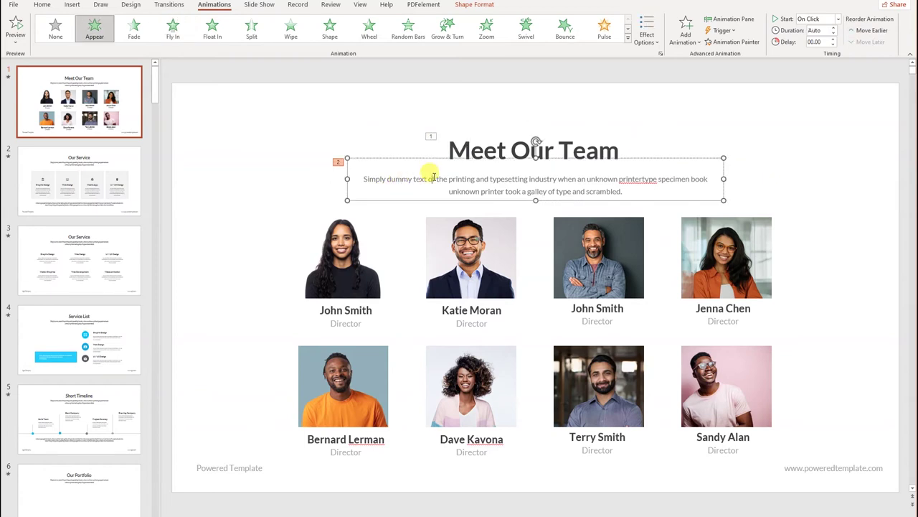
click(407, 127)
click(454, 140)
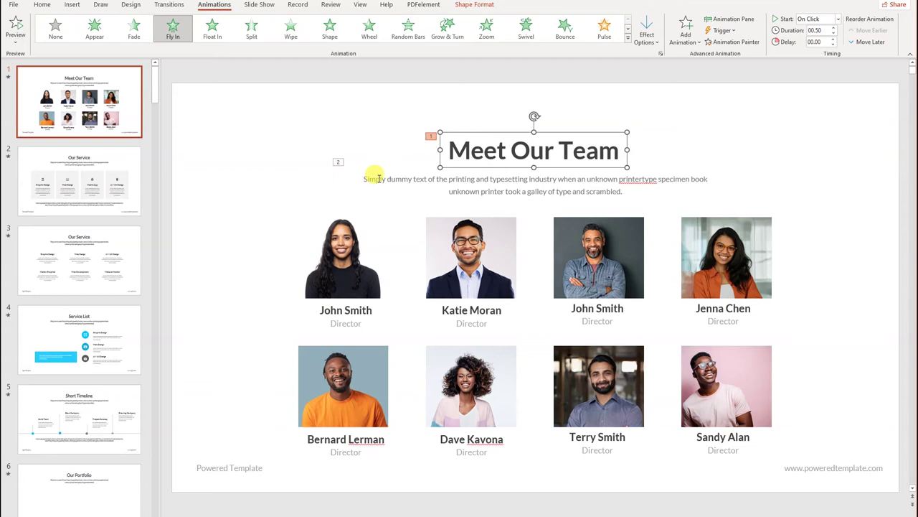
Show the Animation Pane and widen it
click(744, 20)
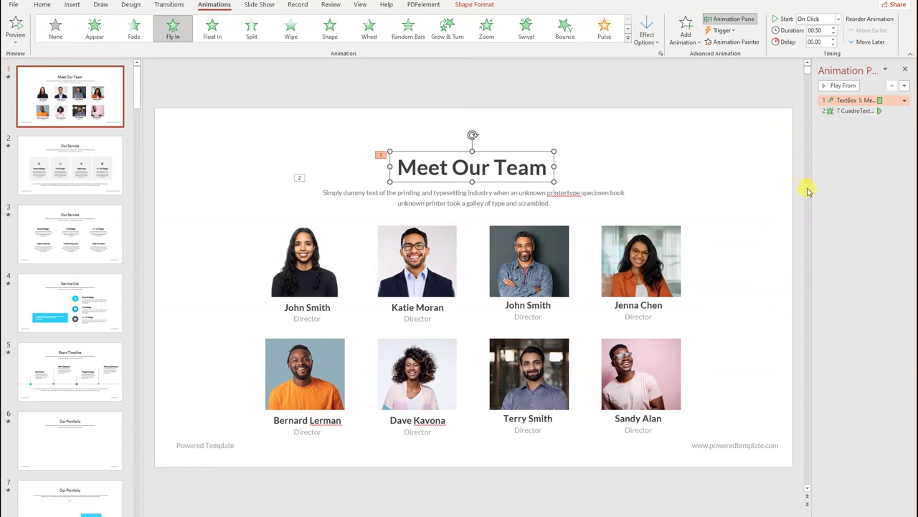
drag(812, 190, 717, 191)
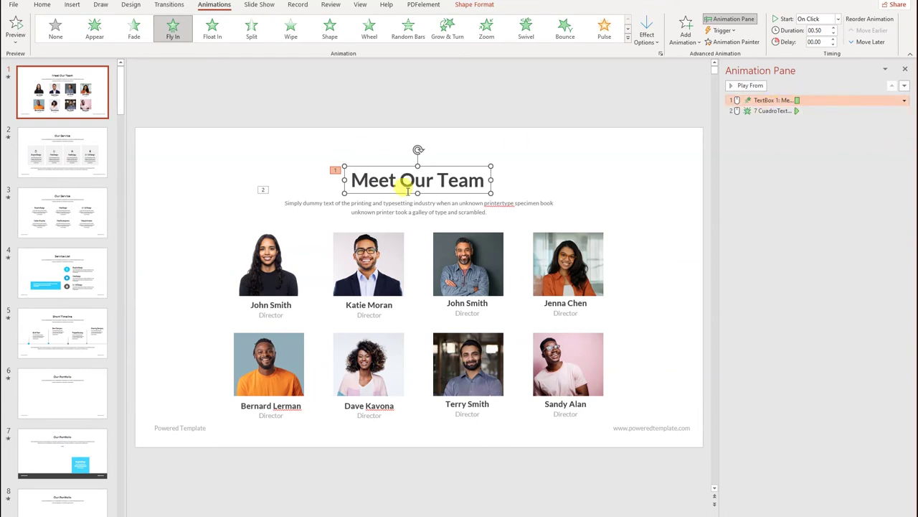
Set the description text's Appear animation to start After Previous and preview the slide's animations
click(422, 205)
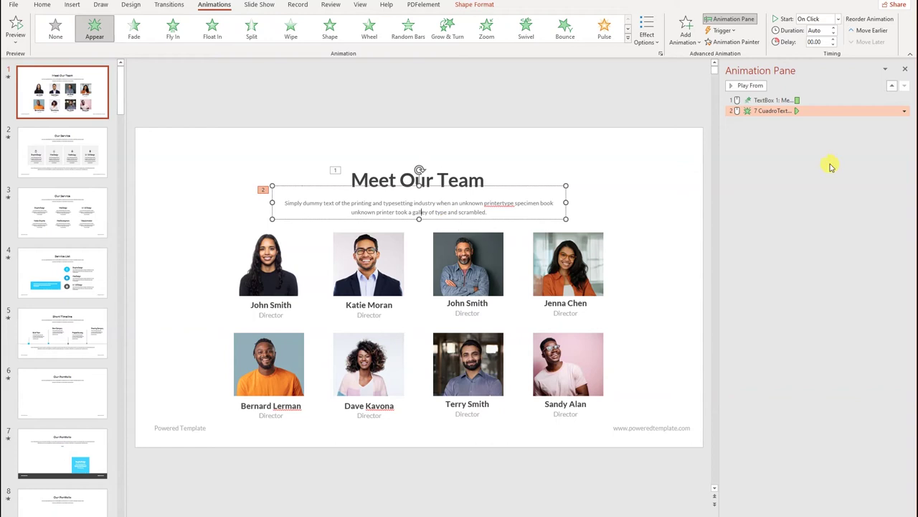
click(904, 113)
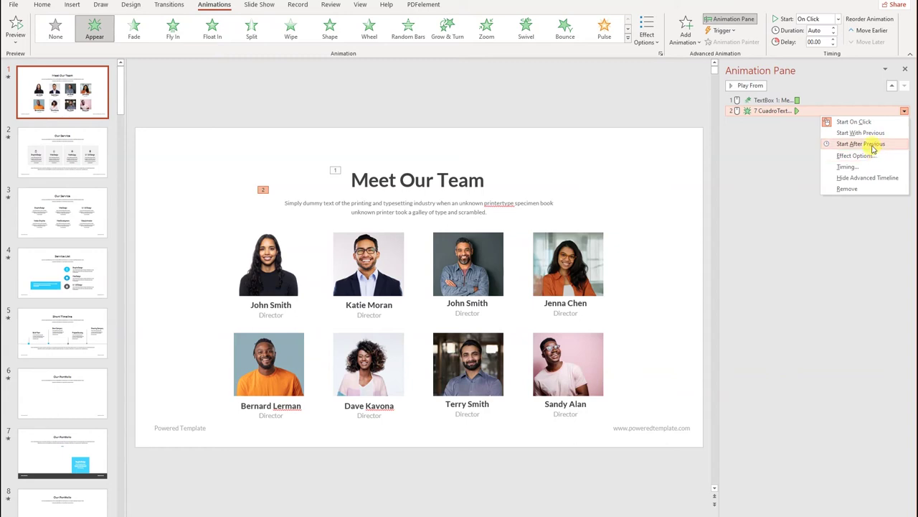
click(861, 144)
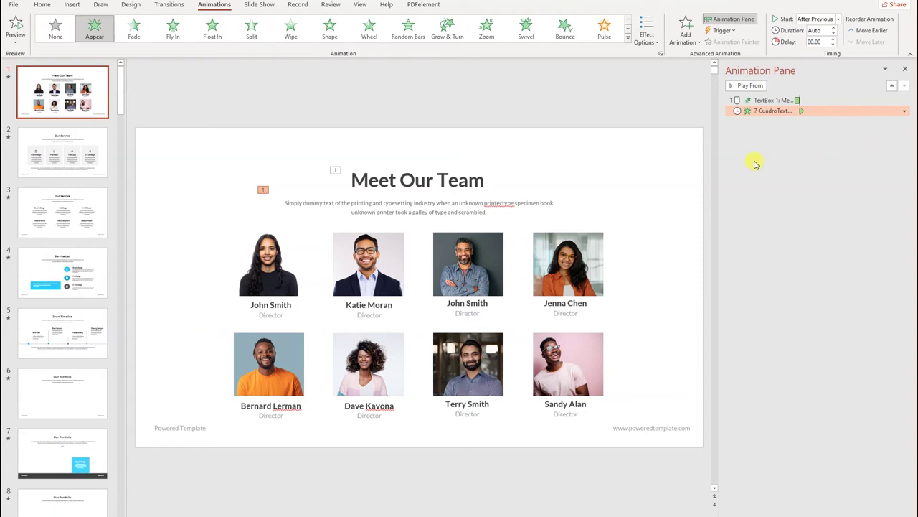
click(580, 168)
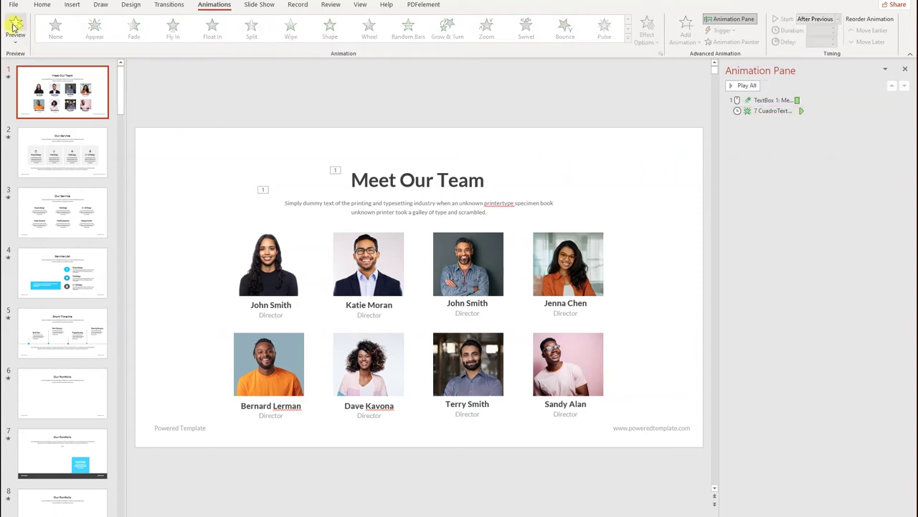
click(12, 27)
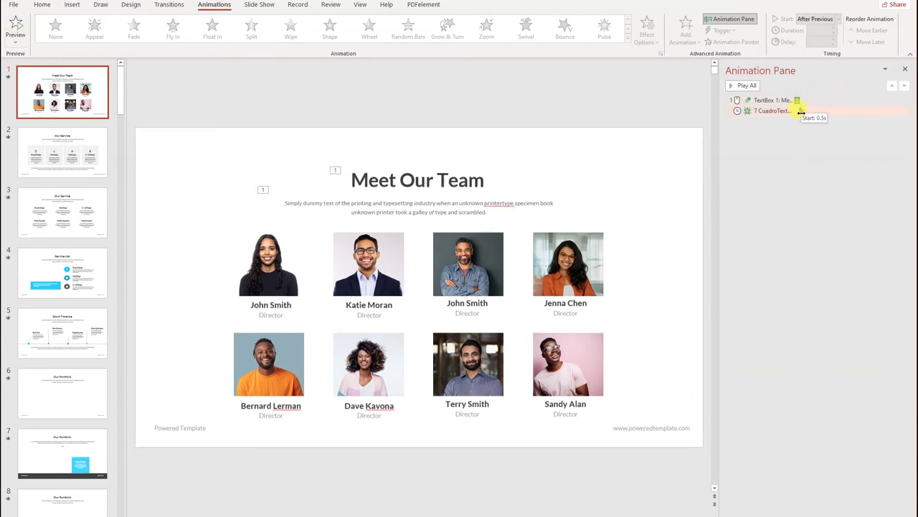
Set the delay of the description text's Appear animation to 1 second and preview the slide's animations
click(854, 112)
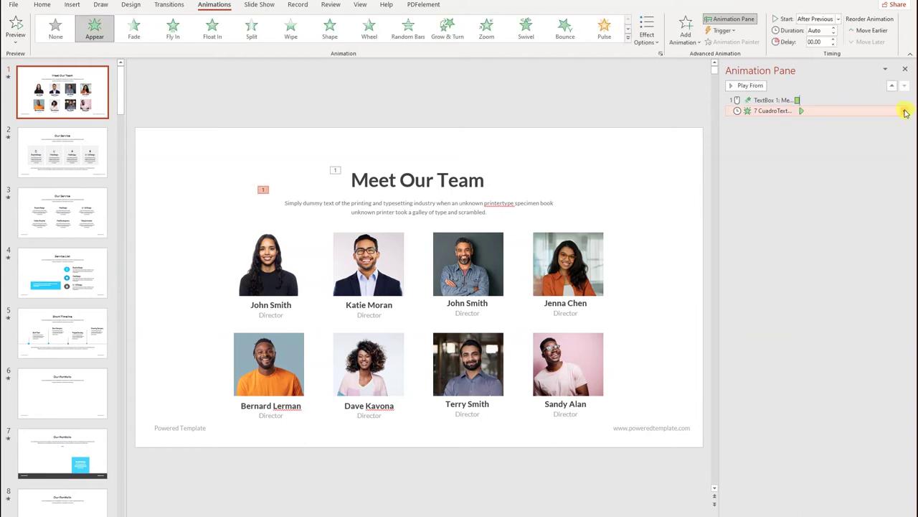
click(905, 112)
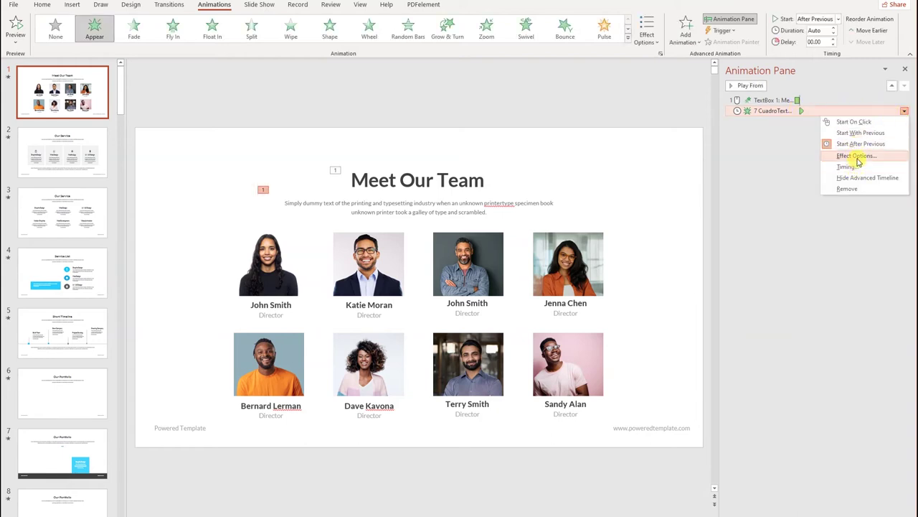
click(860, 167)
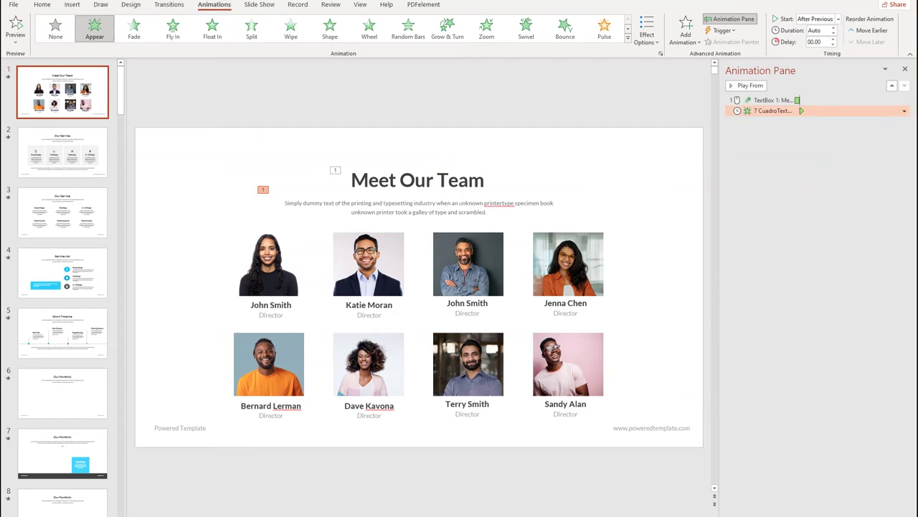
drag(330, 109, 255, 115)
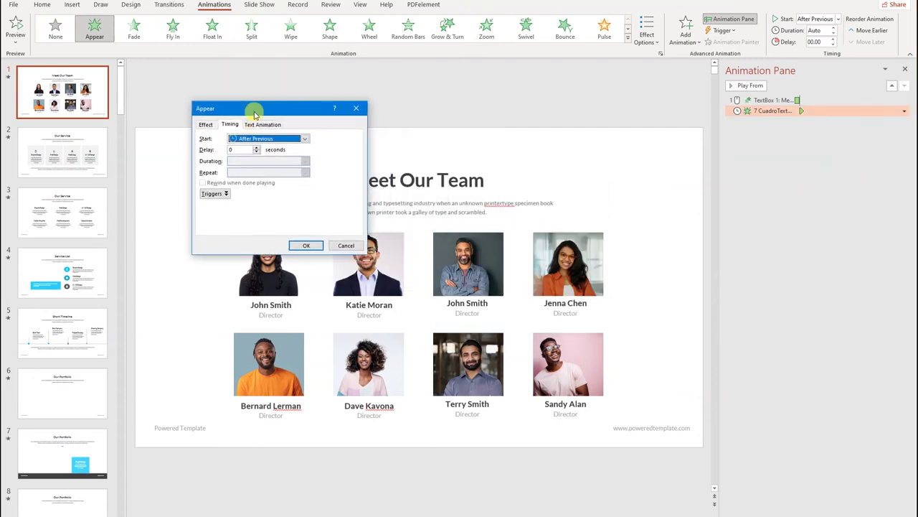
click(244, 150)
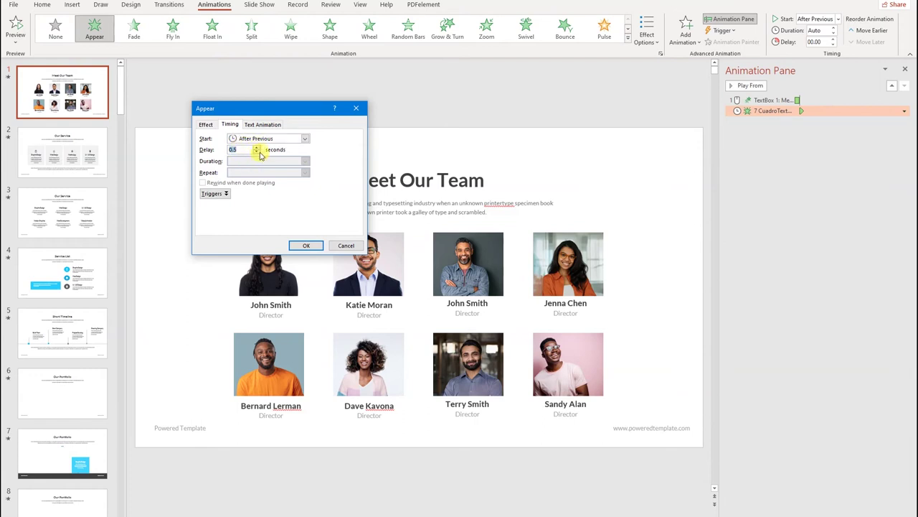
click(258, 147)
click(305, 246)
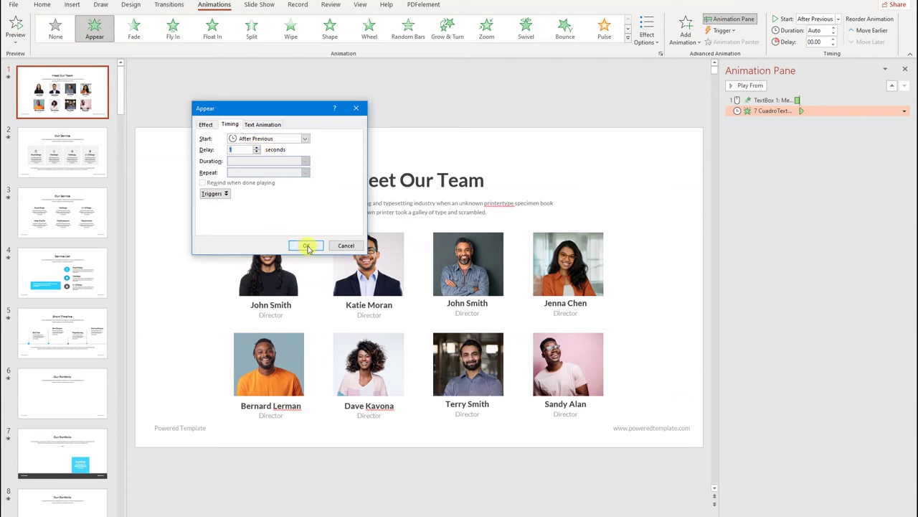
click(307, 246)
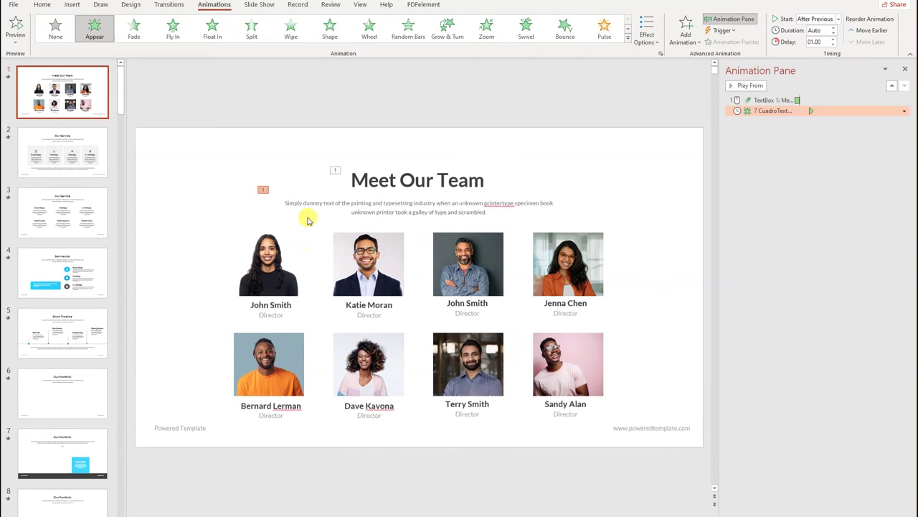
click(15, 29)
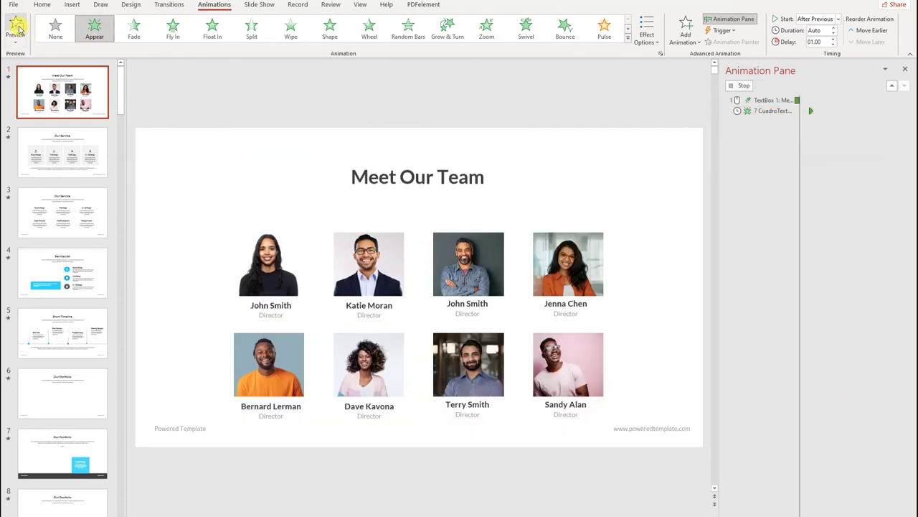
Change the description text's animation to the Fly In entrance effect and preview the slide's animations
click(435, 209)
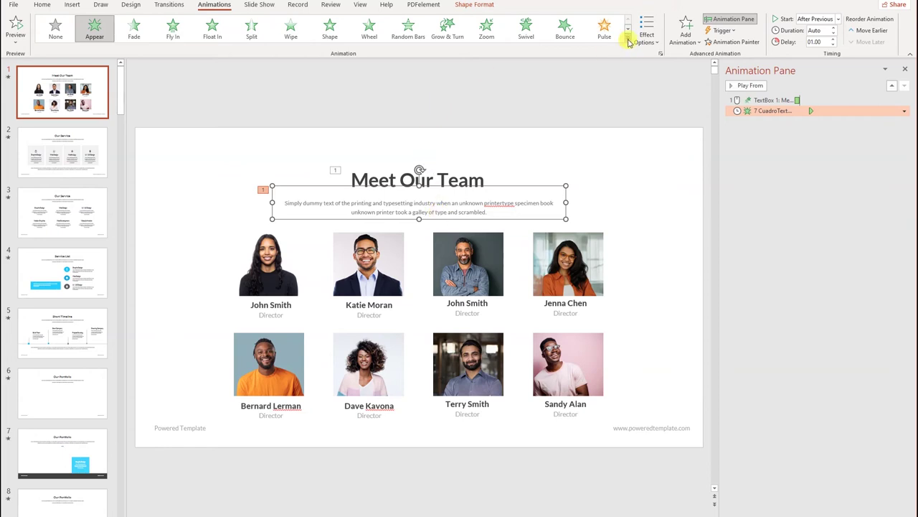
click(627, 37)
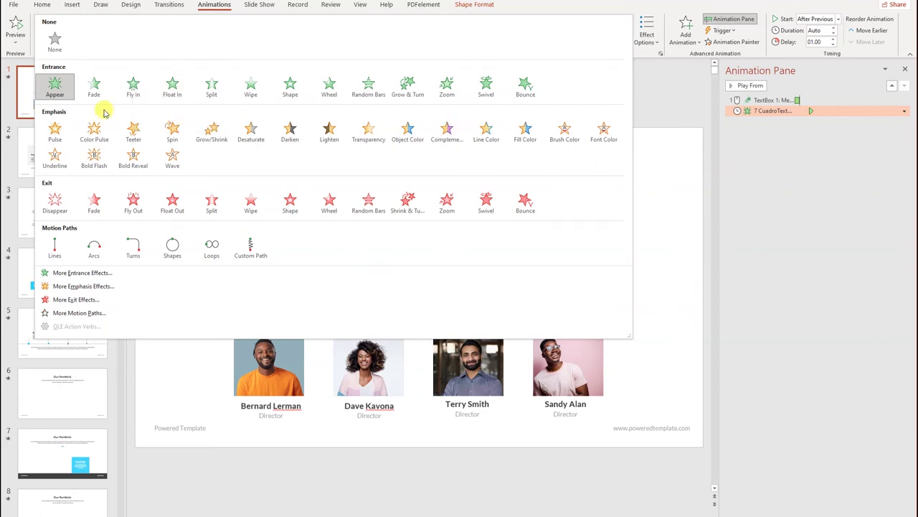
click(133, 86)
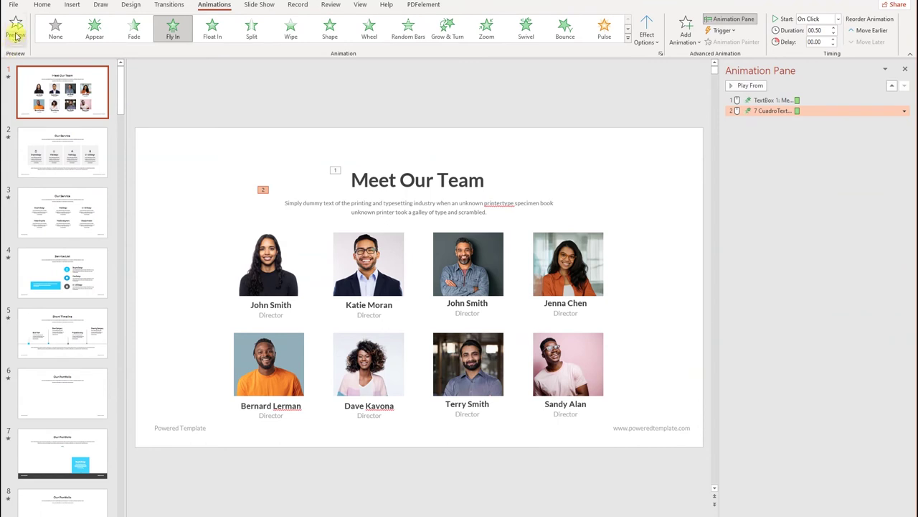
click(15, 31)
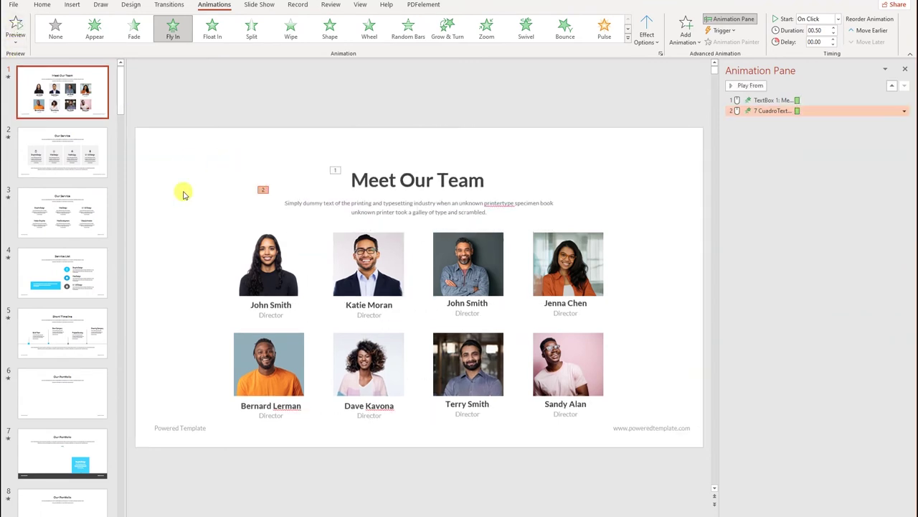
click(183, 193)
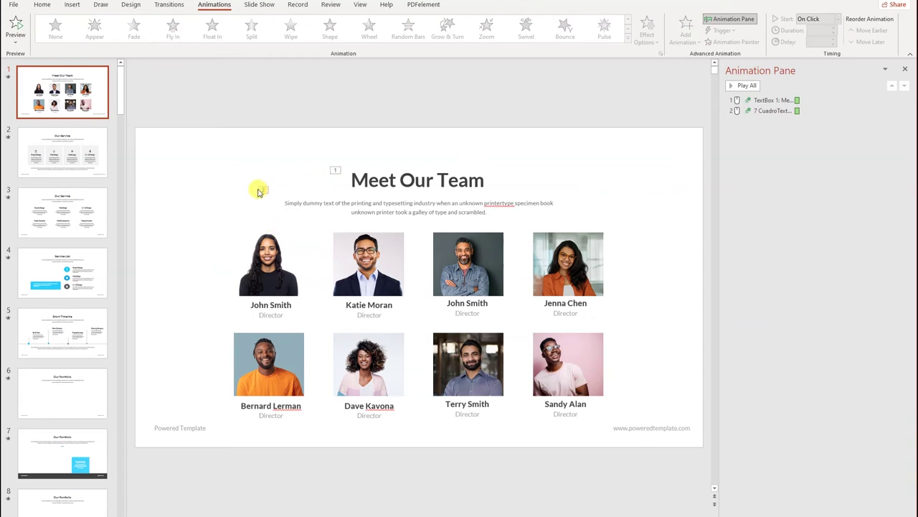
Apply the Appear entrance animation to all four team photos in the first row together
click(284, 279)
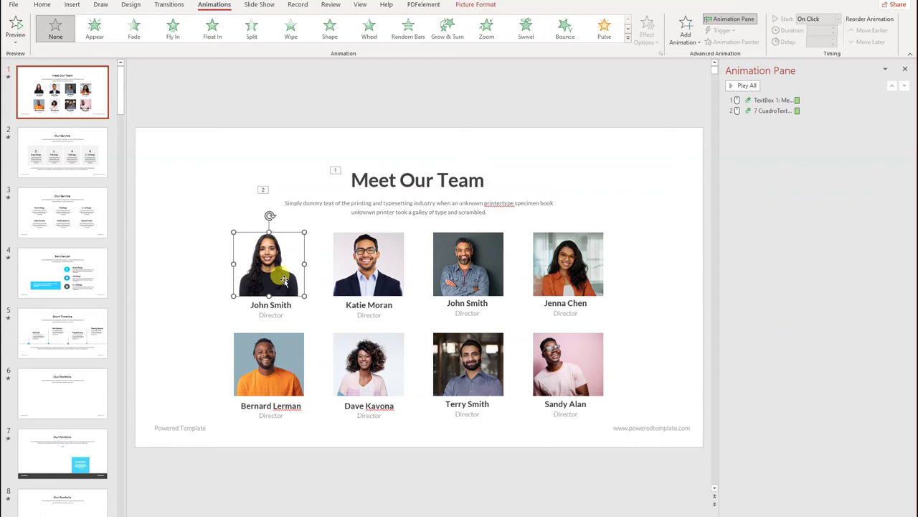
shift+click(351, 277)
shift+click(457, 274)
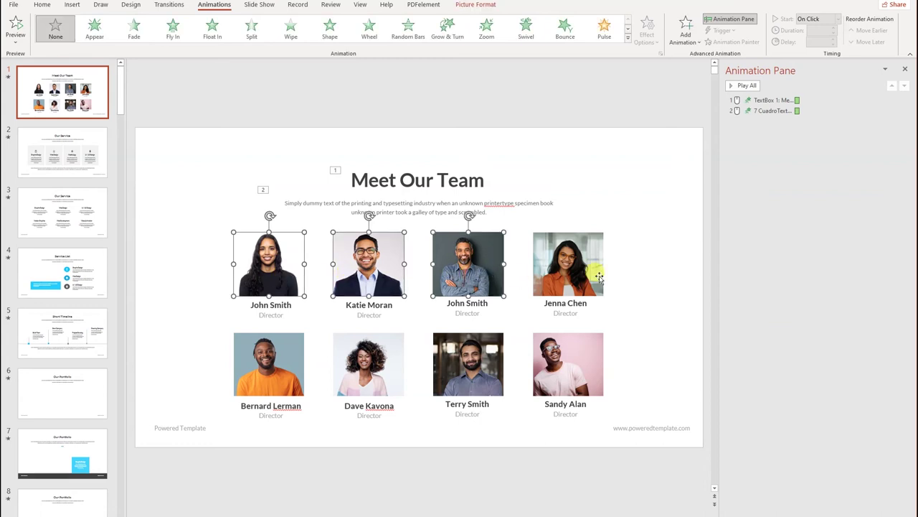
shift+click(577, 277)
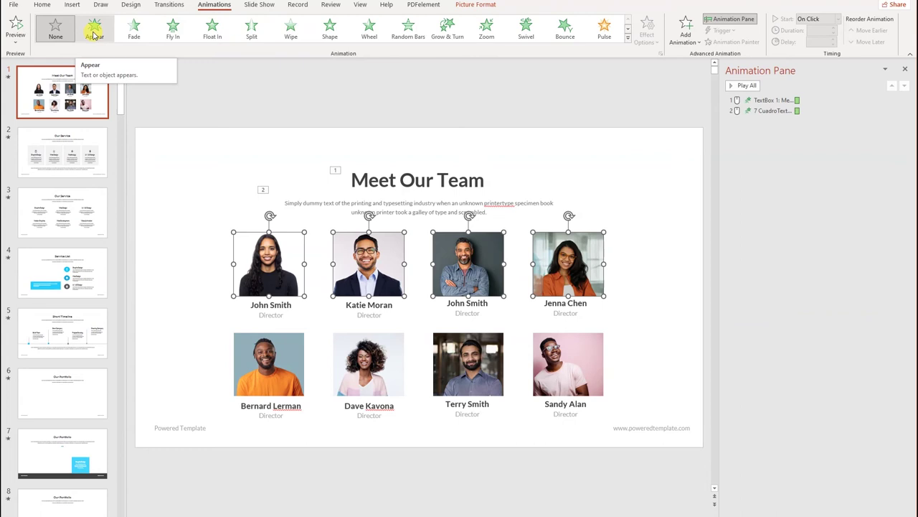
click(94, 32)
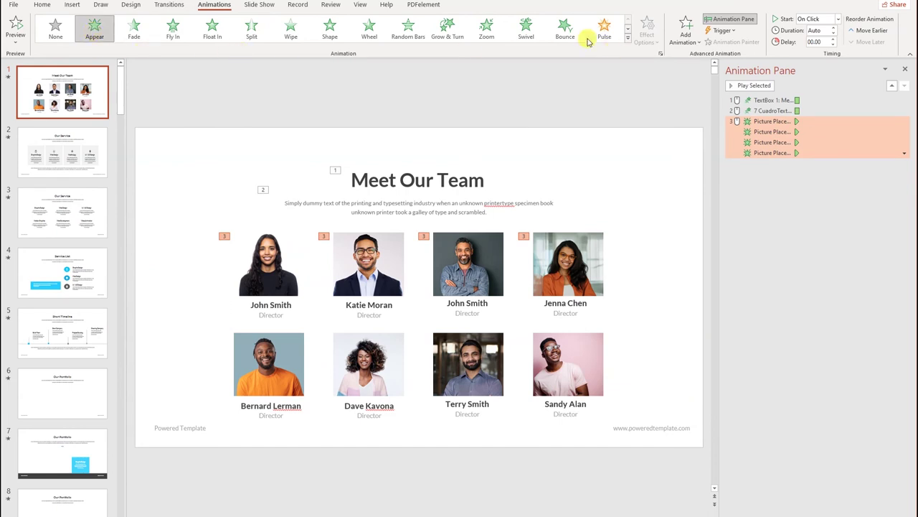
Change the four first-row photos' animation to Fly In with the direction From Left
click(632, 43)
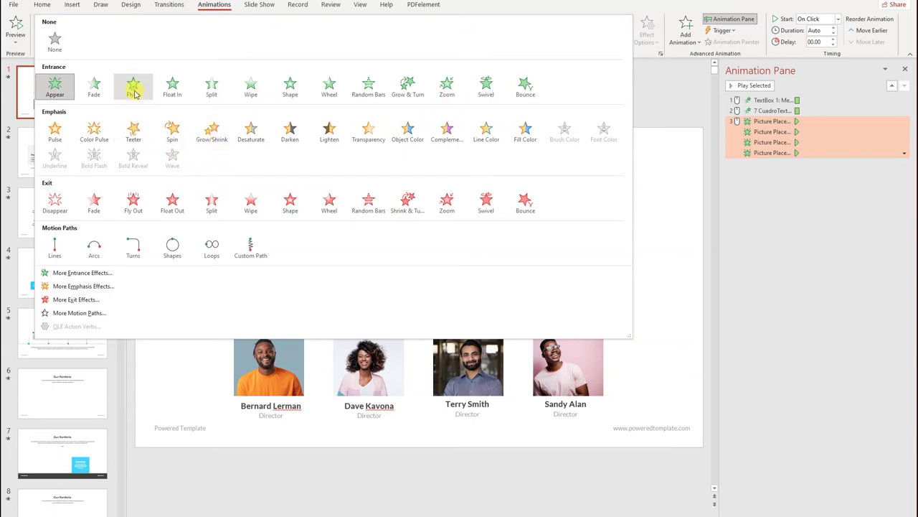
click(134, 87)
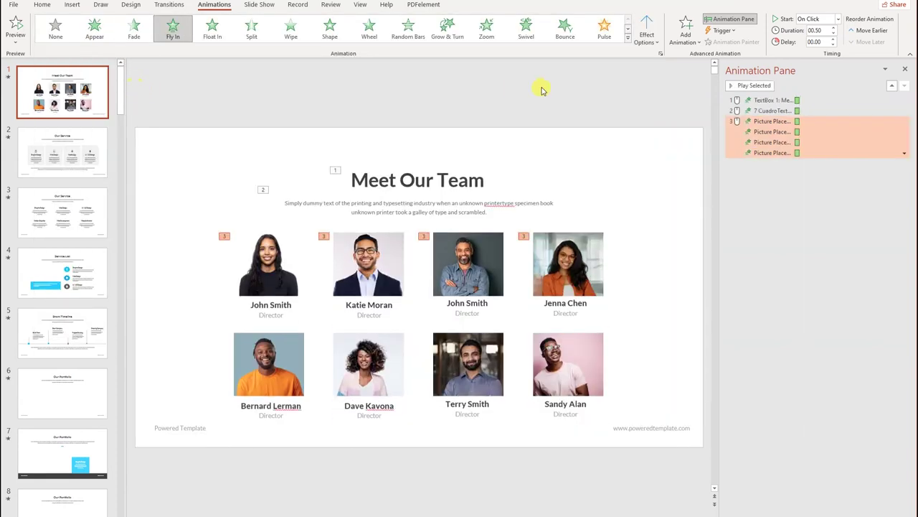
click(653, 41)
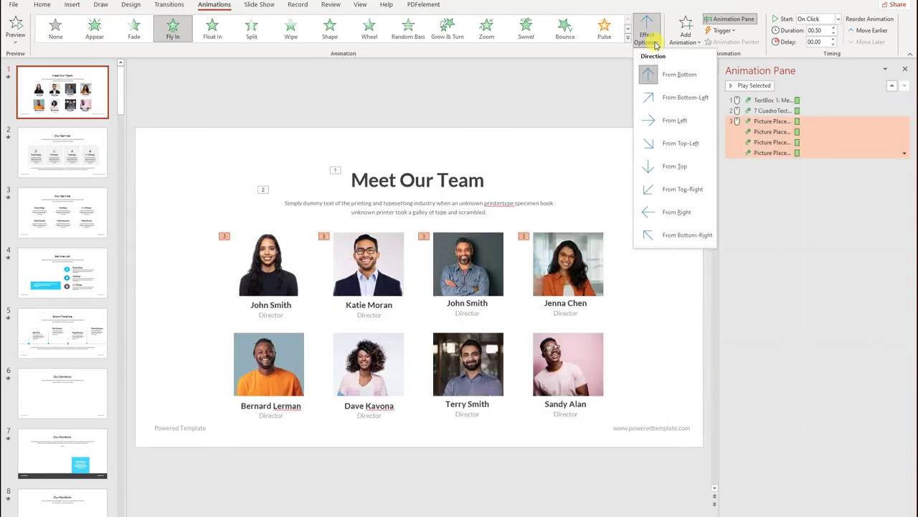
click(680, 124)
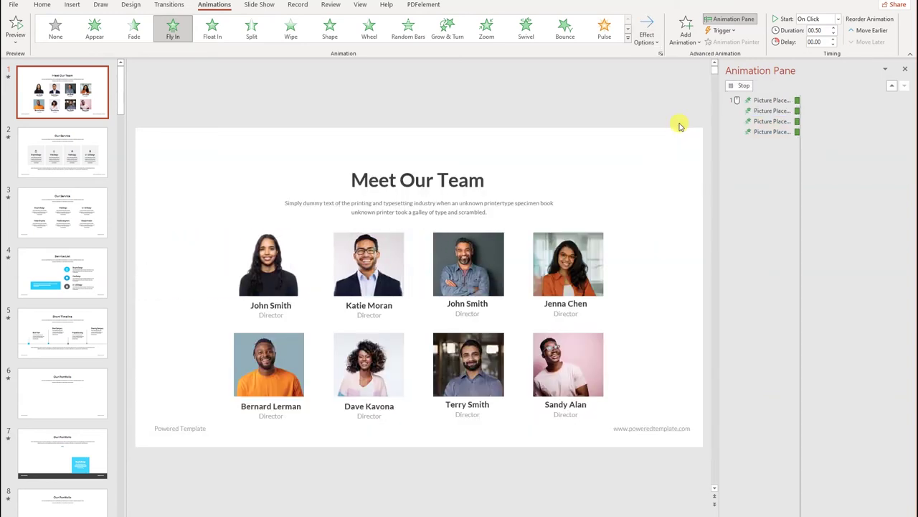
Apply the Appear animation to all the name and Director text boxes below the first-row photos together
click(285, 308)
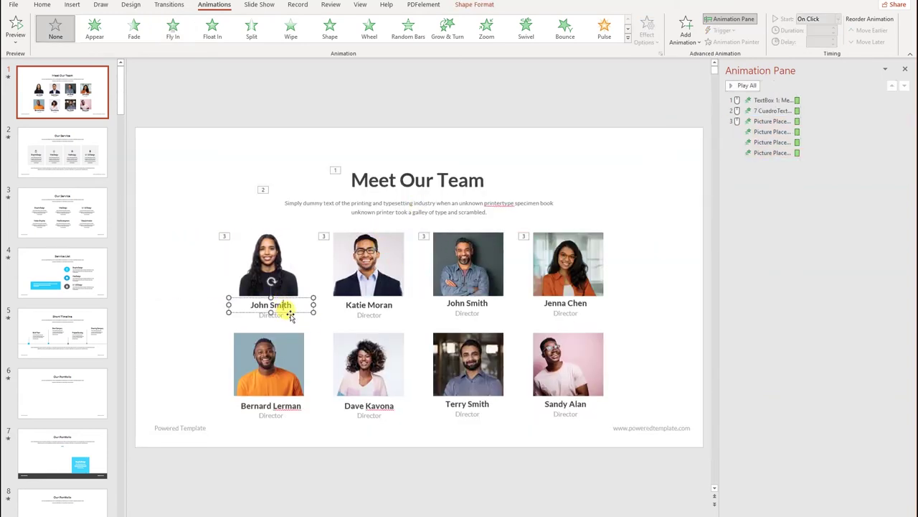
shift+click(370, 306)
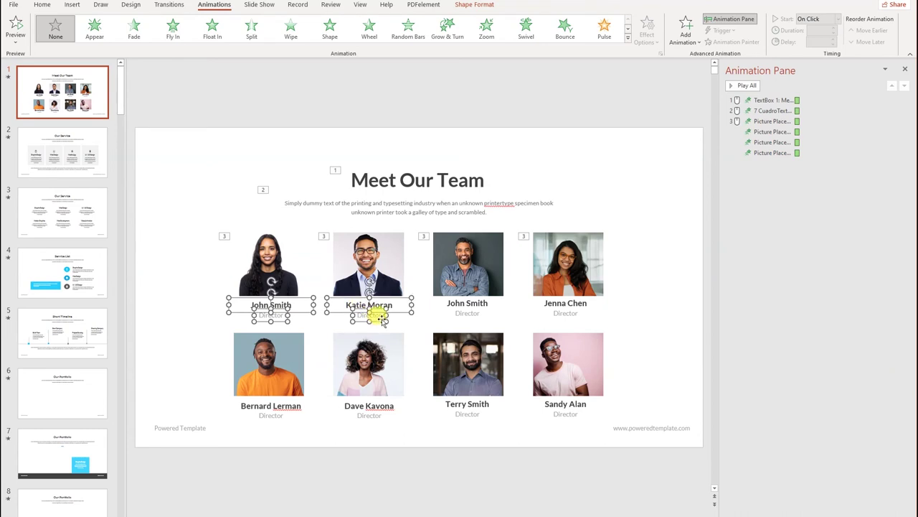
shift+click(472, 304)
shift+click(557, 303)
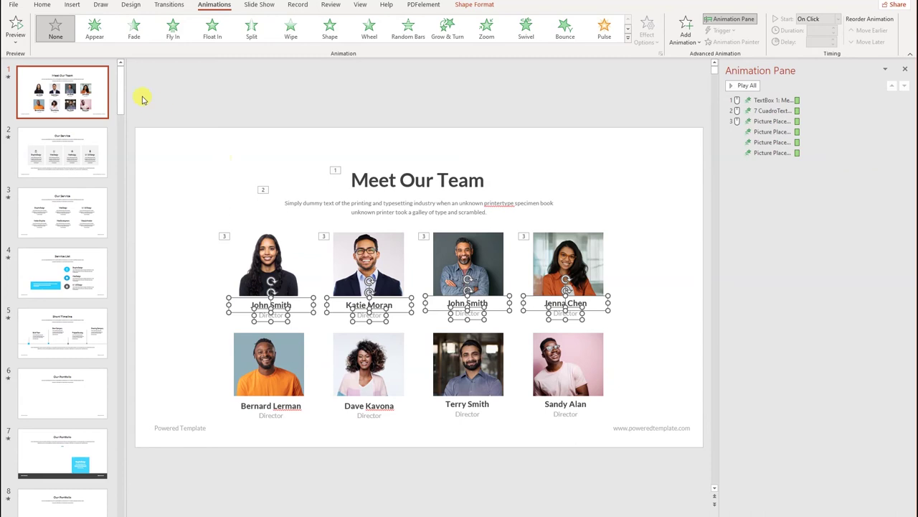
click(95, 36)
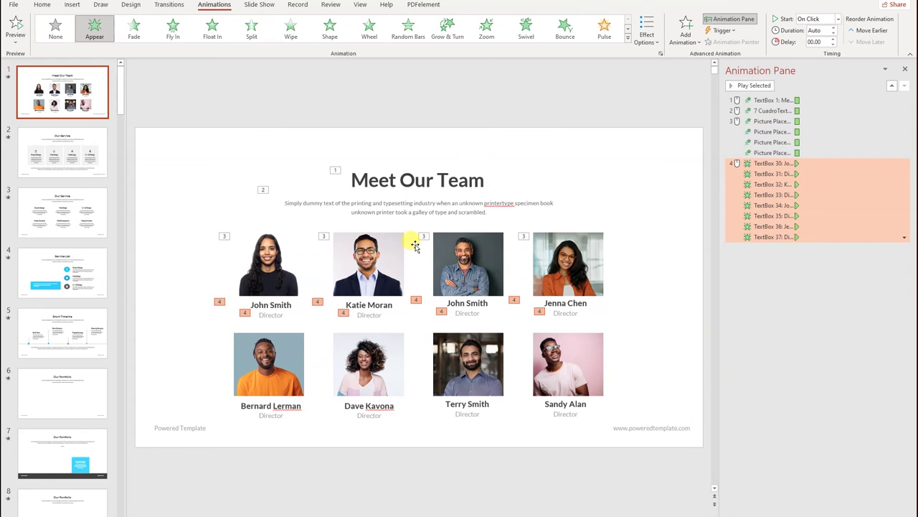
Set the first picture animation of the first-row photo group to Start After Previous
click(818, 122)
shift+click(818, 152)
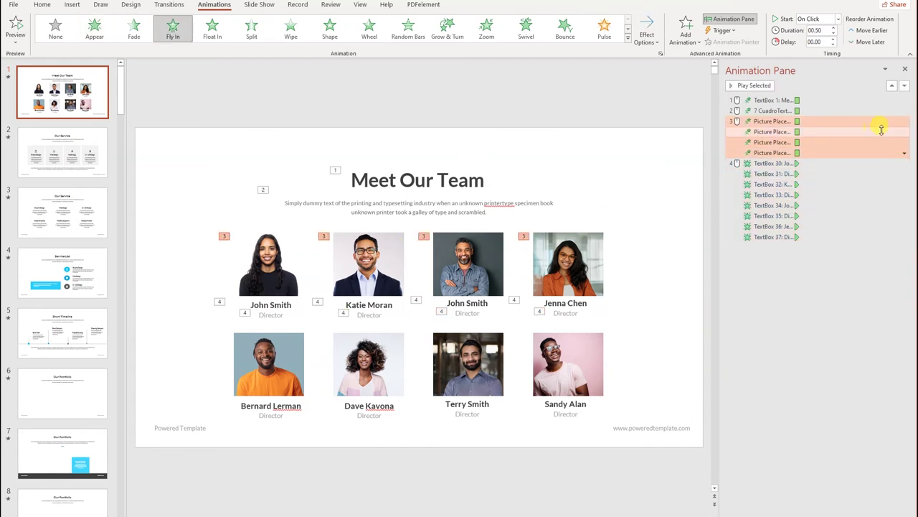
click(818, 320)
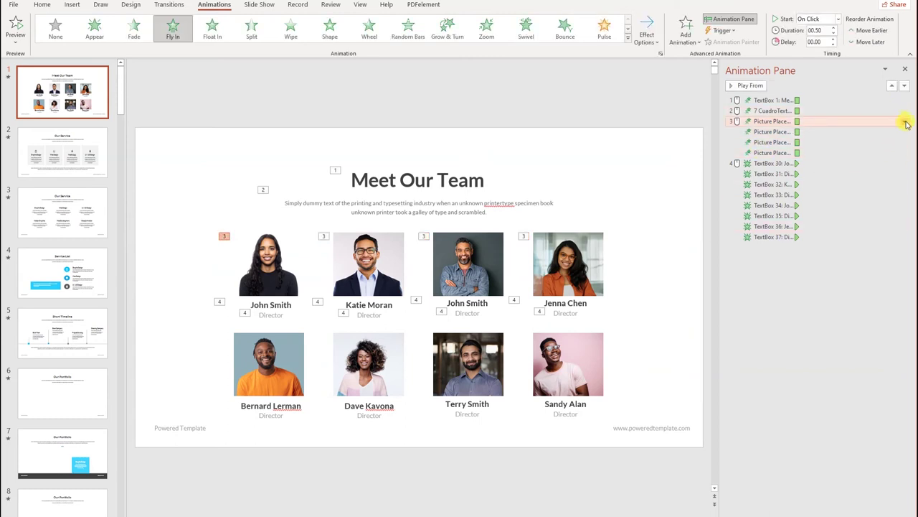
click(905, 121)
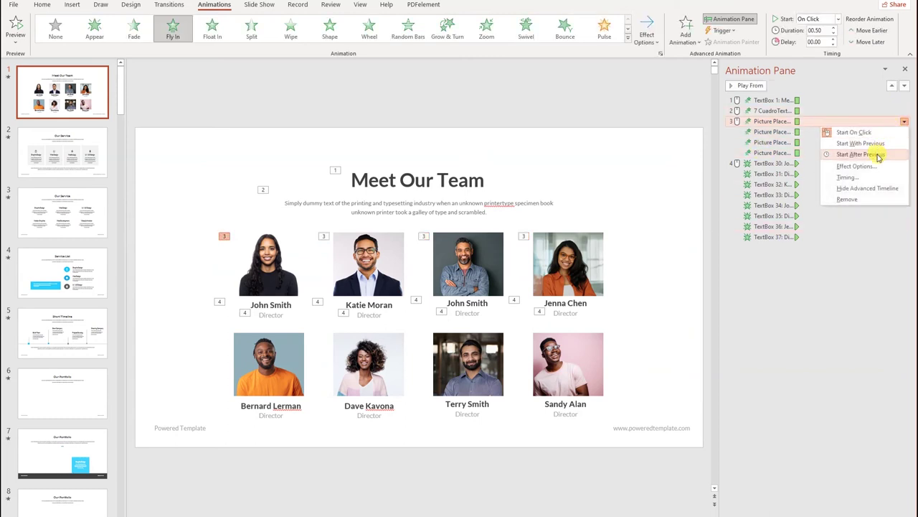
click(879, 156)
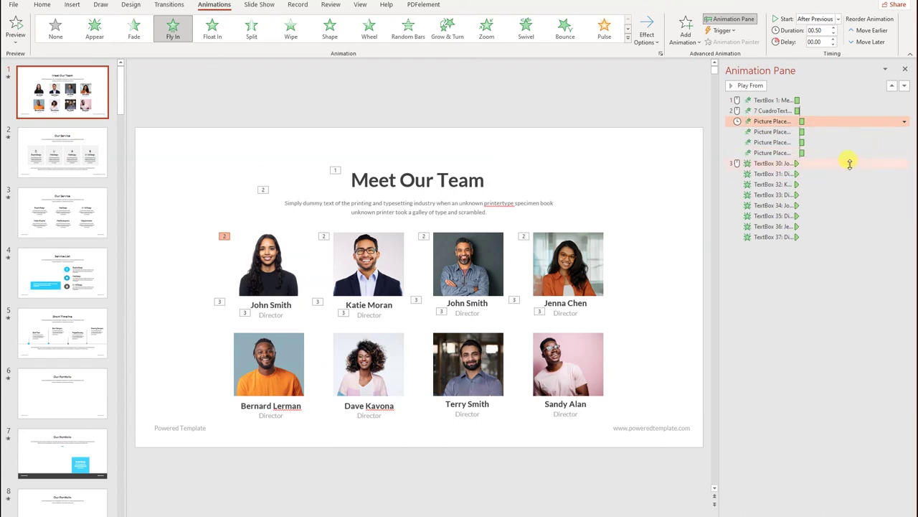
Set the first text box animation (TextBox 30) of the first-row name and Director group to Start After Previous
click(850, 162)
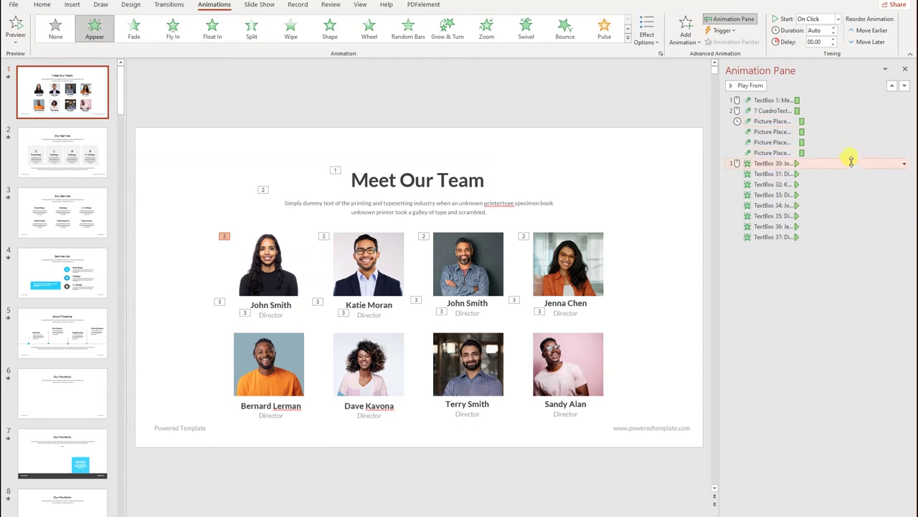
click(906, 164)
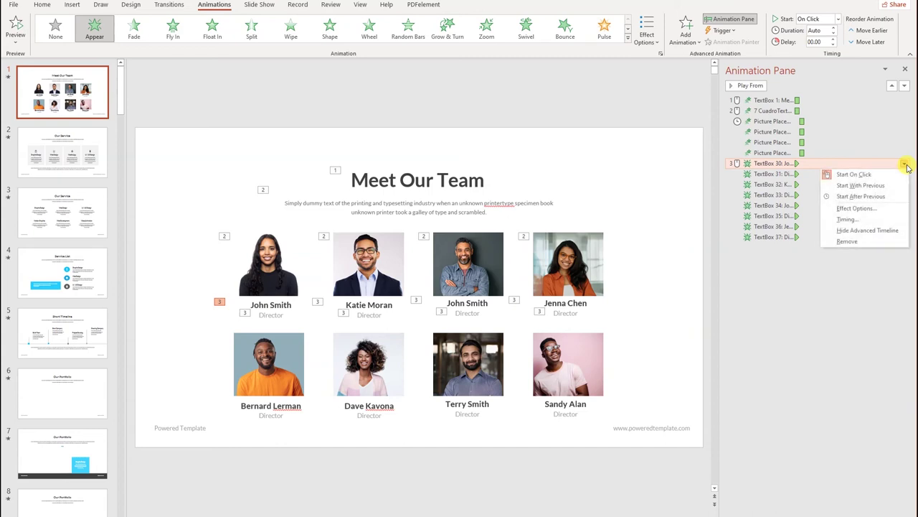
click(873, 194)
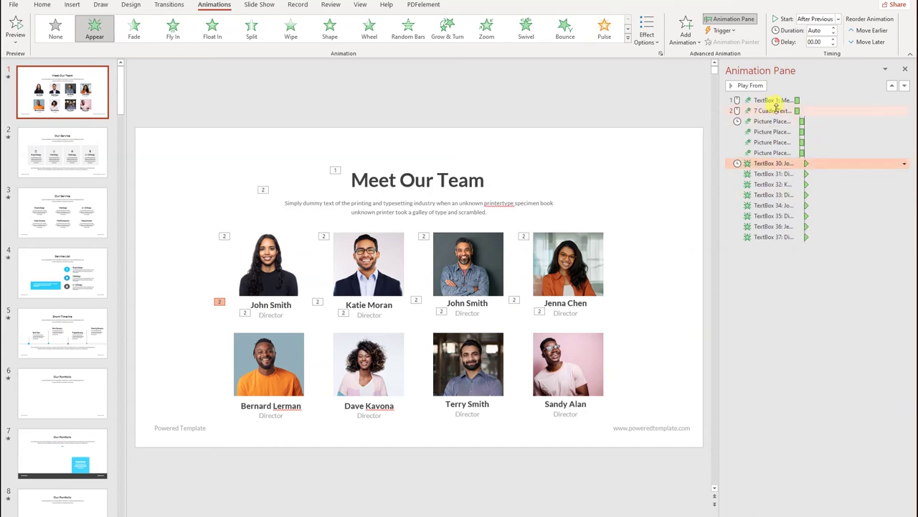
Set the description text's Fly In animation to Start After Previous
click(797, 109)
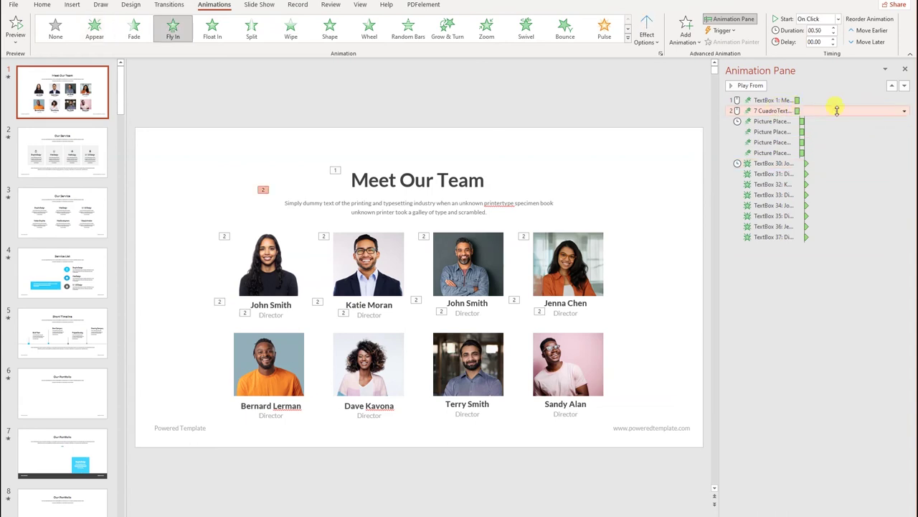
click(905, 111)
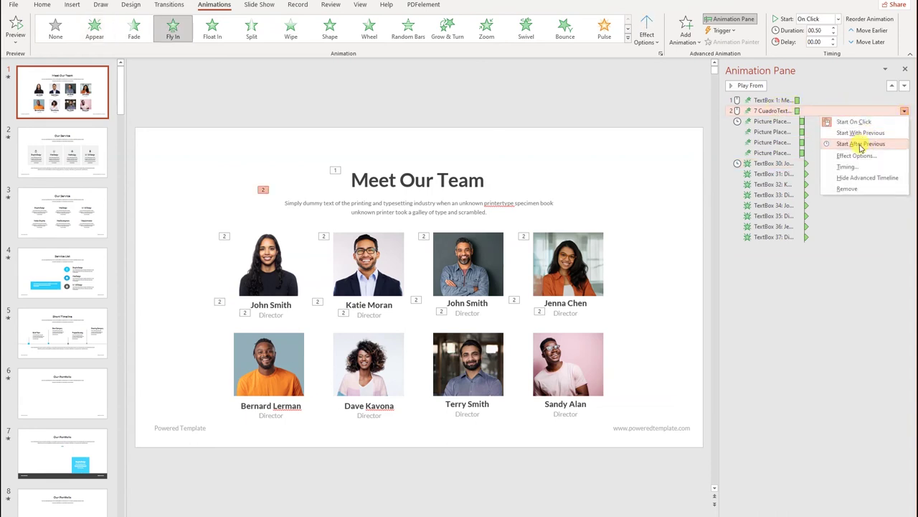
click(861, 144)
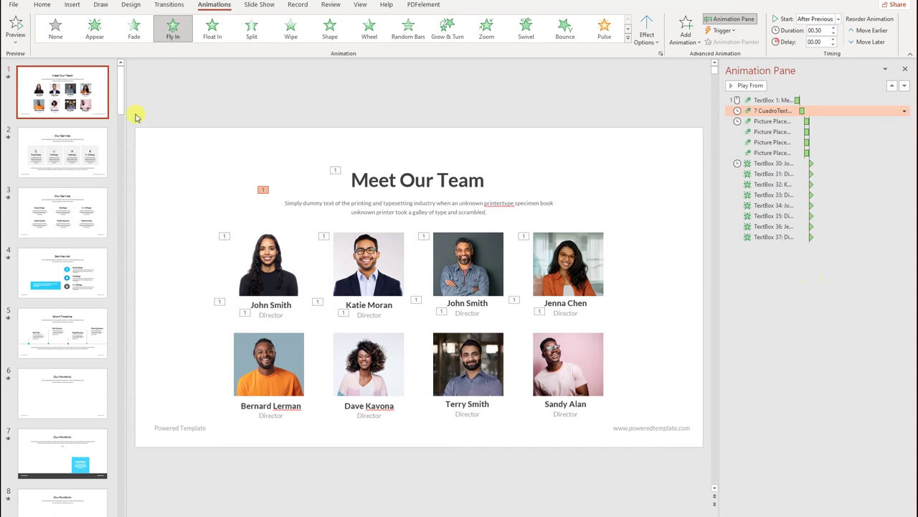
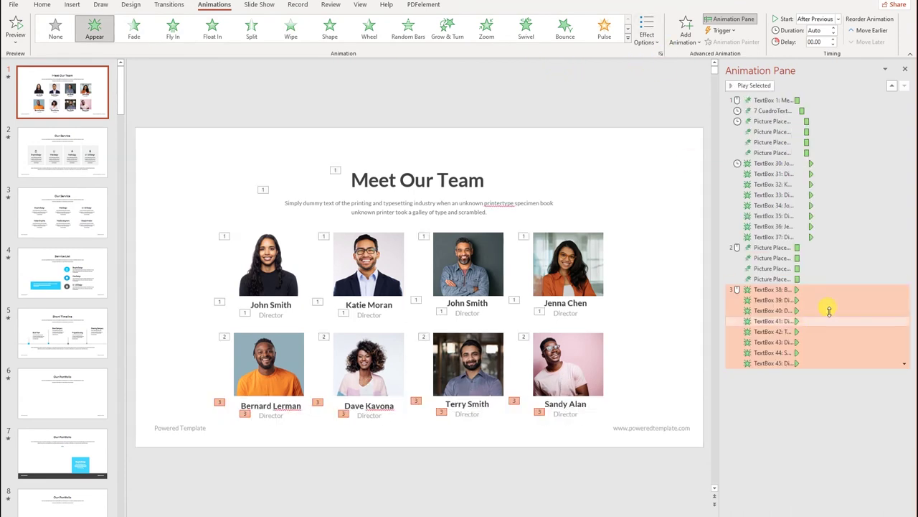
Try starting the first picture animation of the second-row photo group After Previous, and undo the start change
click(827, 248)
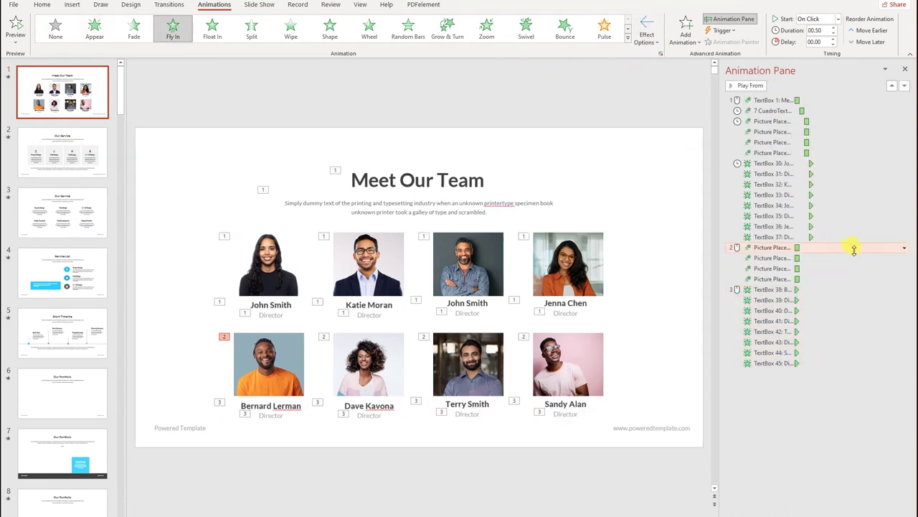
click(904, 247)
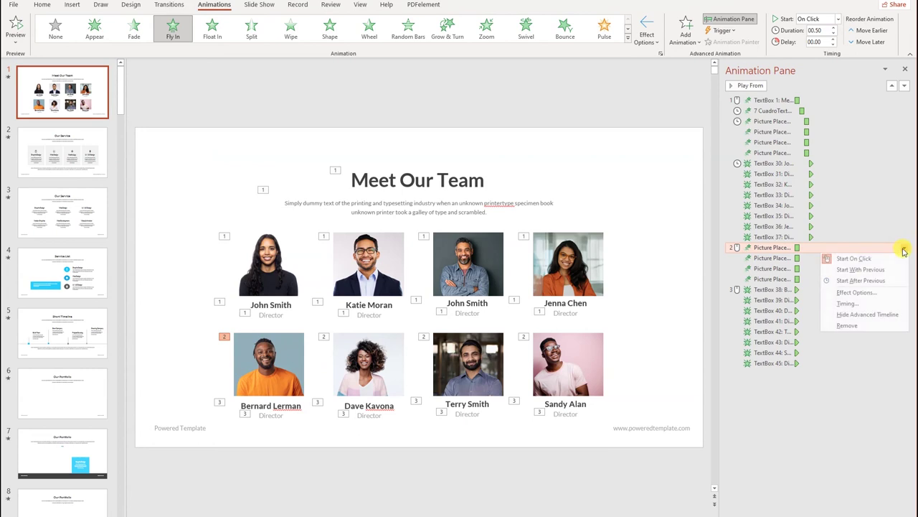
click(859, 281)
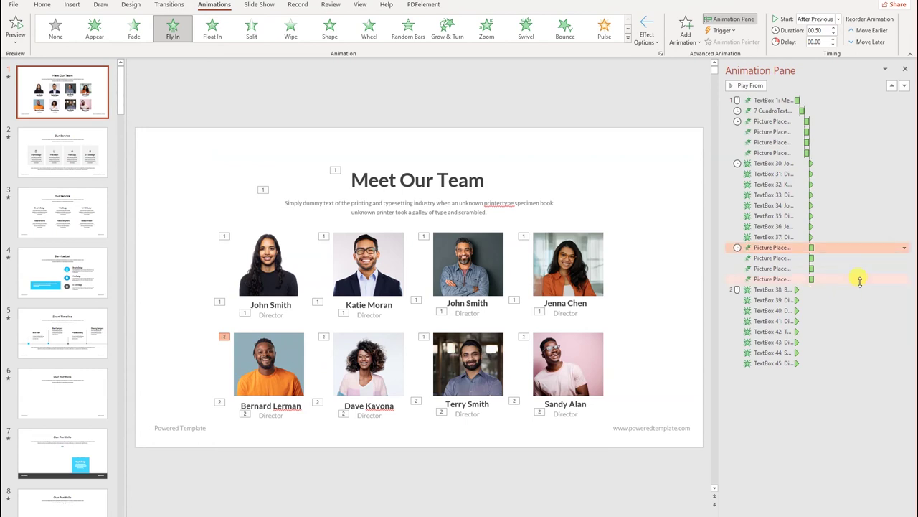
click(904, 247)
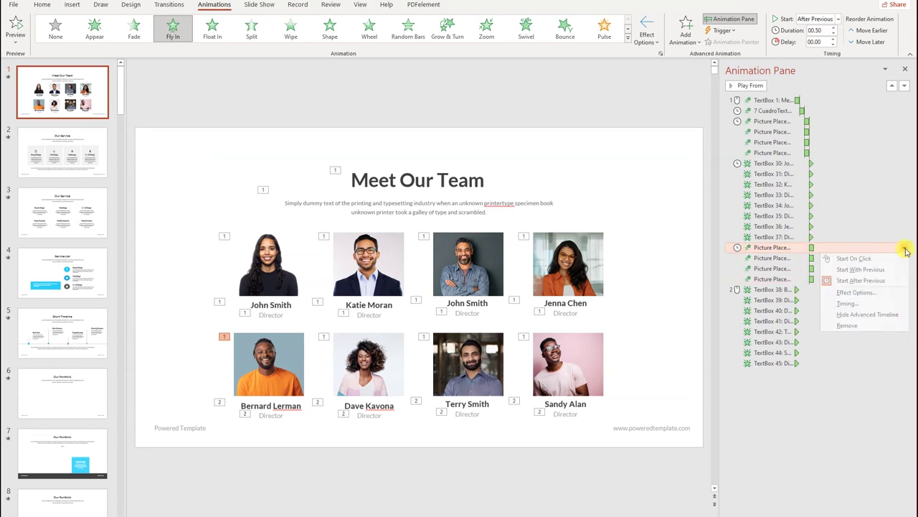
click(866, 282)
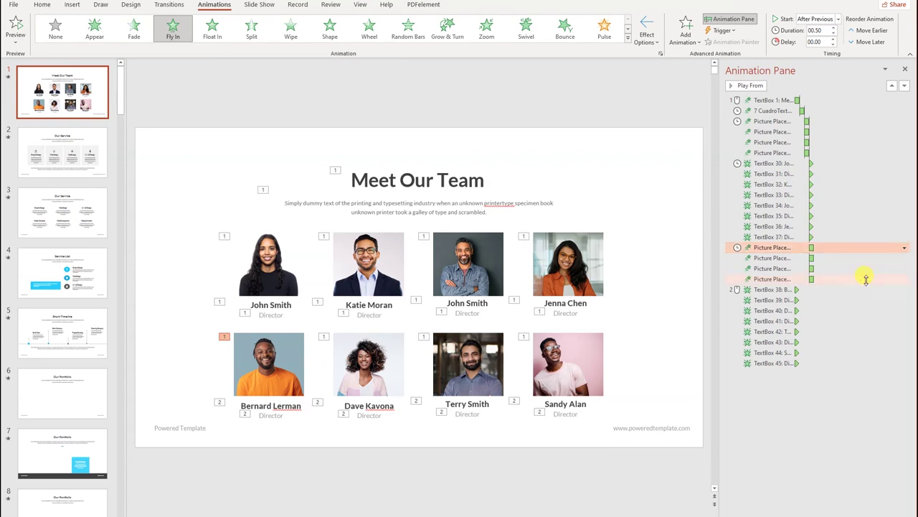
click(826, 163)
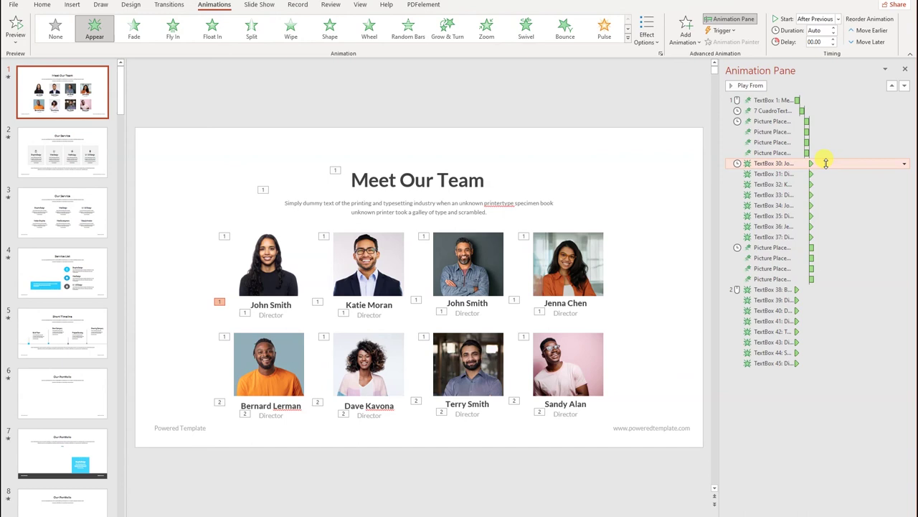
key(ctrl+z)
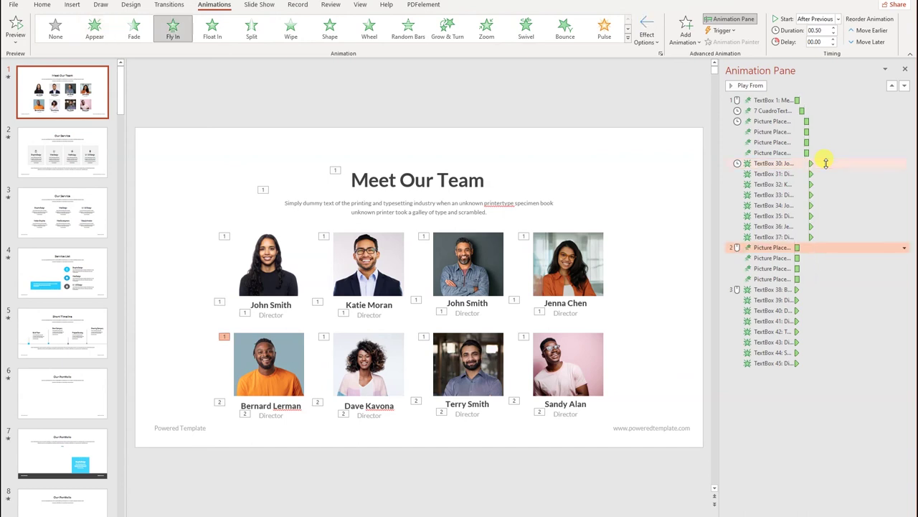
Try setting all four second-row picture animations to Start After Previous together, and undo the change
shift+click(815, 267)
shift+click(815, 278)
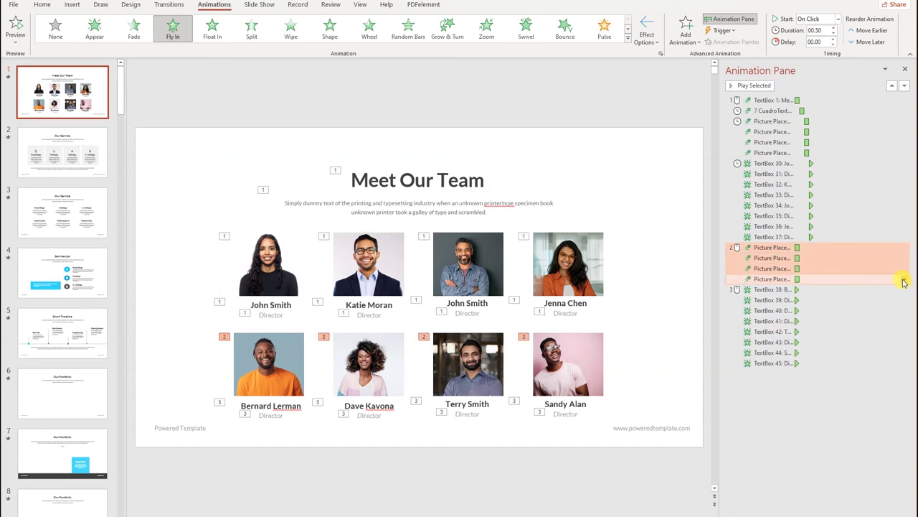
click(903, 279)
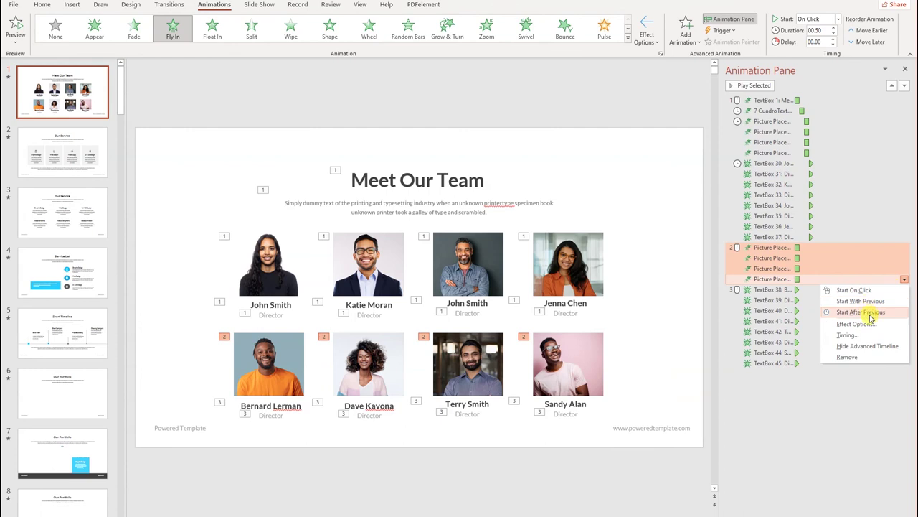
click(869, 314)
key(ctrl+z)
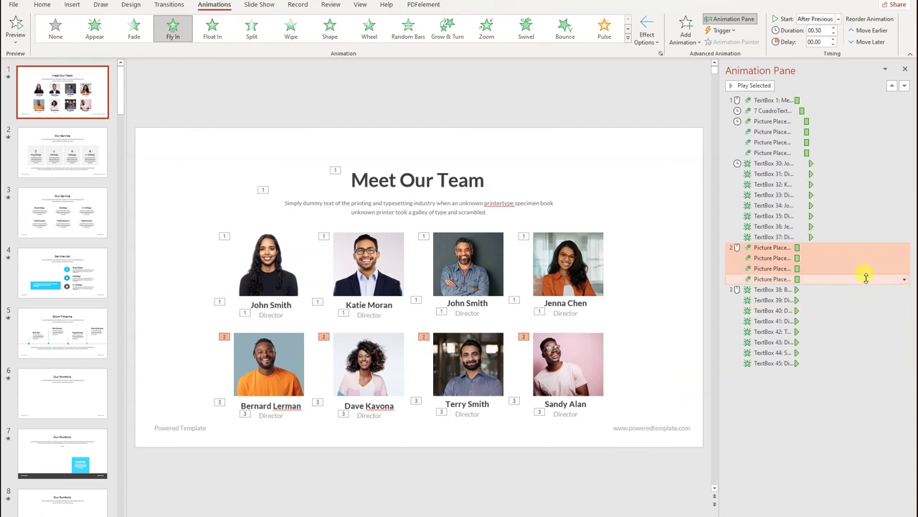
Set only the first picture animation of the second-row photo group to Start After Previous
click(881, 249)
click(904, 248)
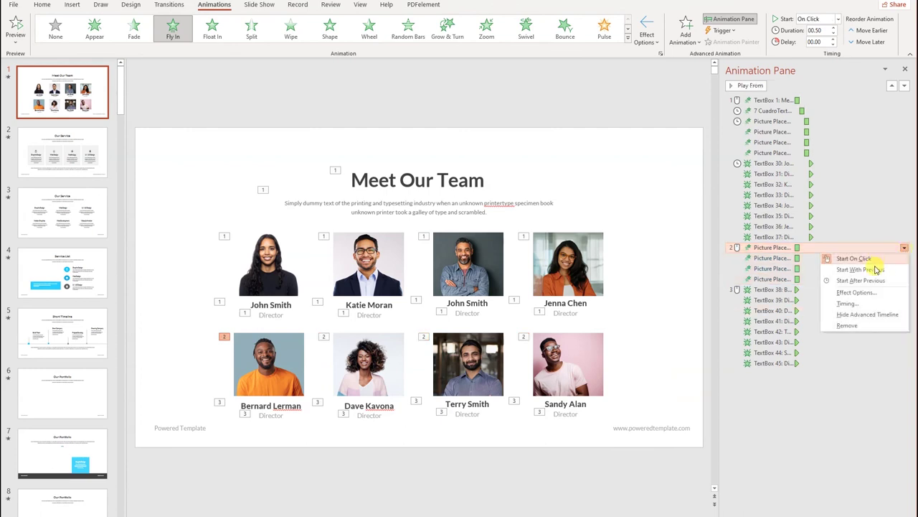
click(869, 280)
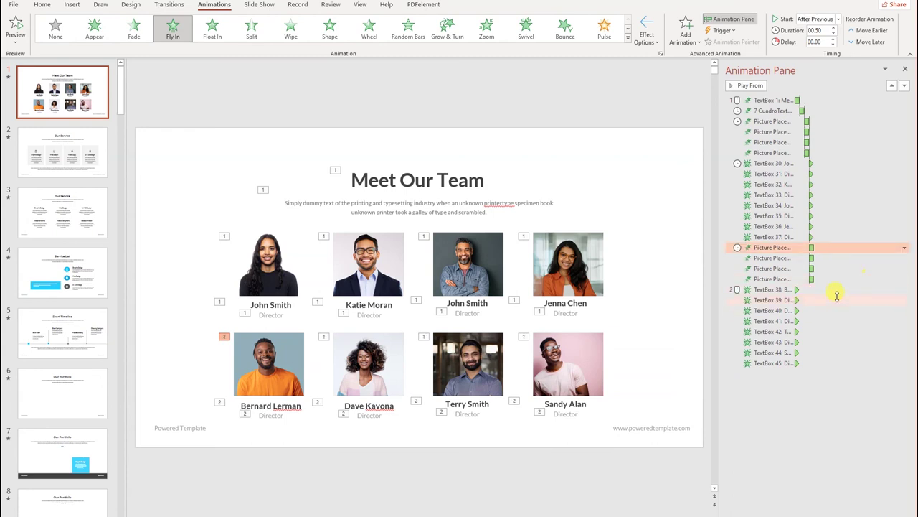
Set the first text box animation (TextBox 38) of the second-row name and Director group to Start After Previous
click(847, 291)
click(905, 289)
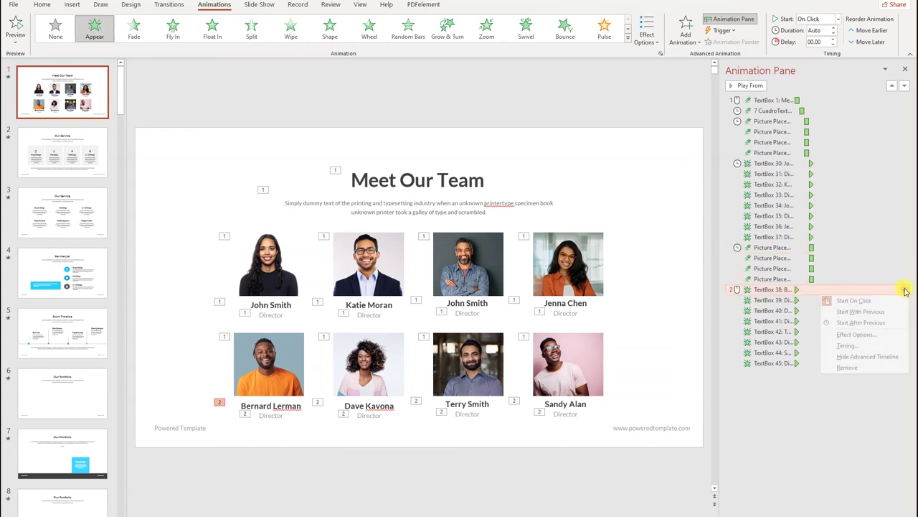
click(881, 322)
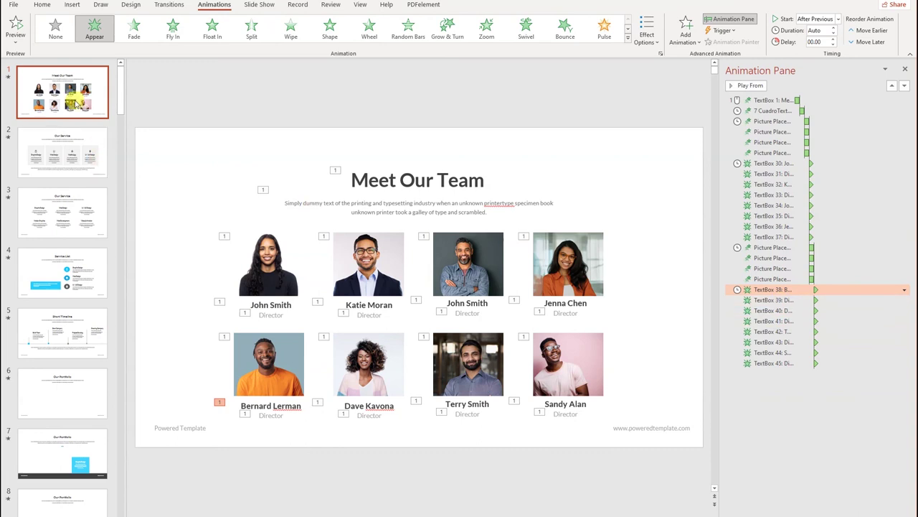
Deselect all animations and preview the slide's full animation sequence
click(183, 213)
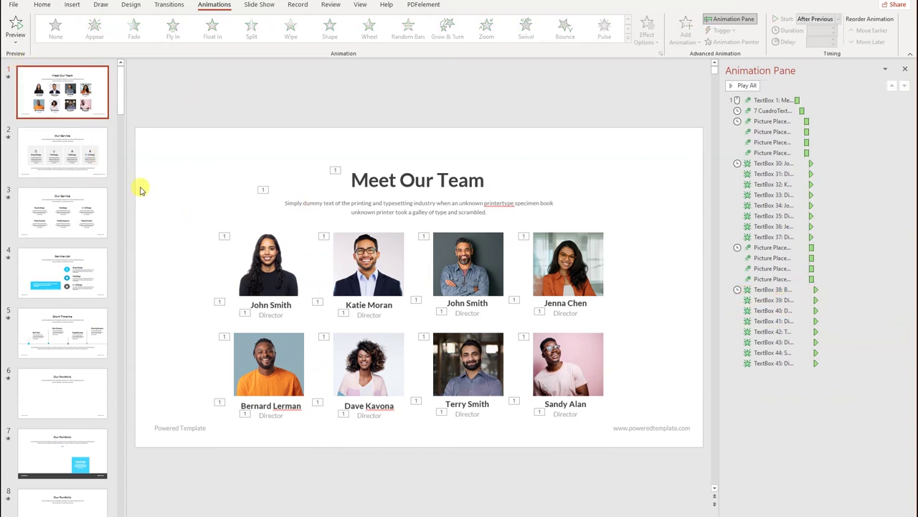
click(15, 27)
Select the title and the description text in turn to check their Fly In animation timing
click(431, 168)
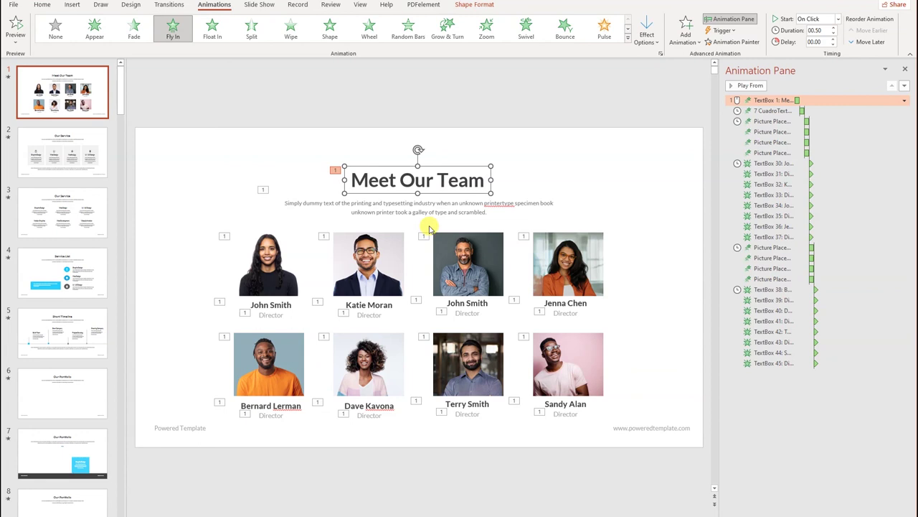
click(506, 205)
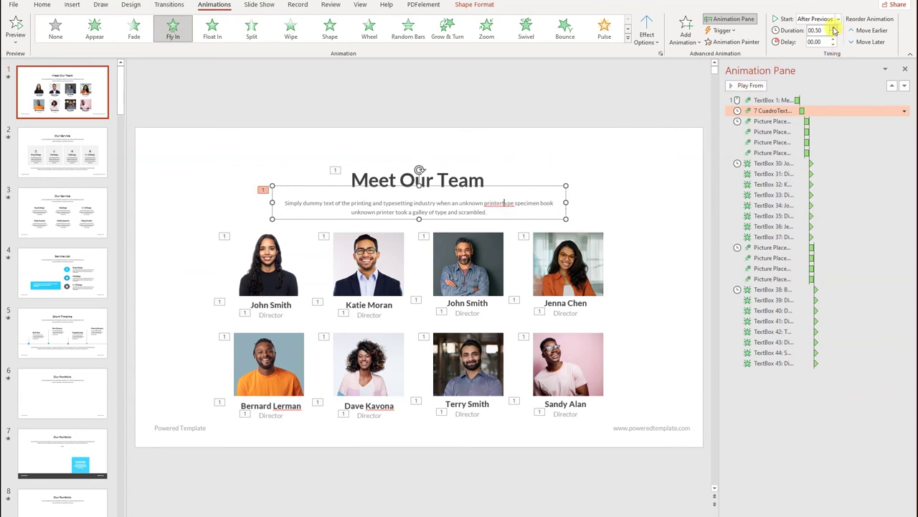